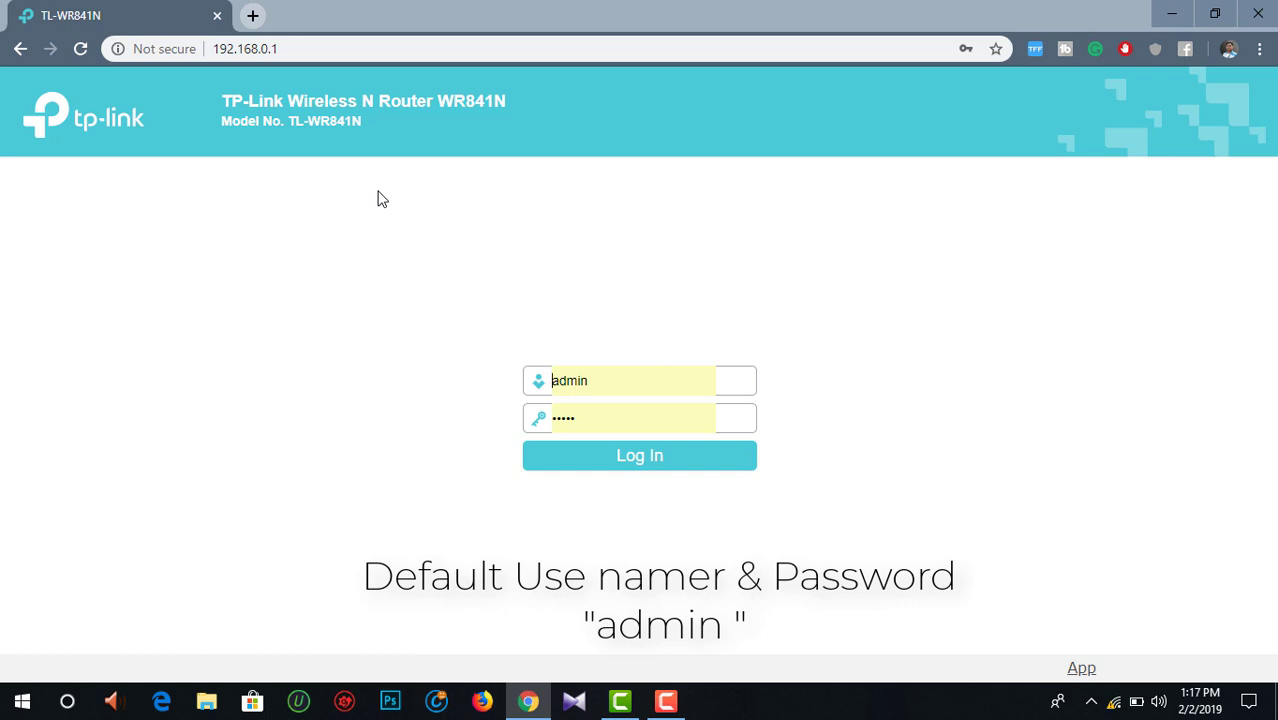
Step: Log in to the TL-WR841N admin with the default admin username and password
{"action": "left_click", "coordinate": [596, 381]}
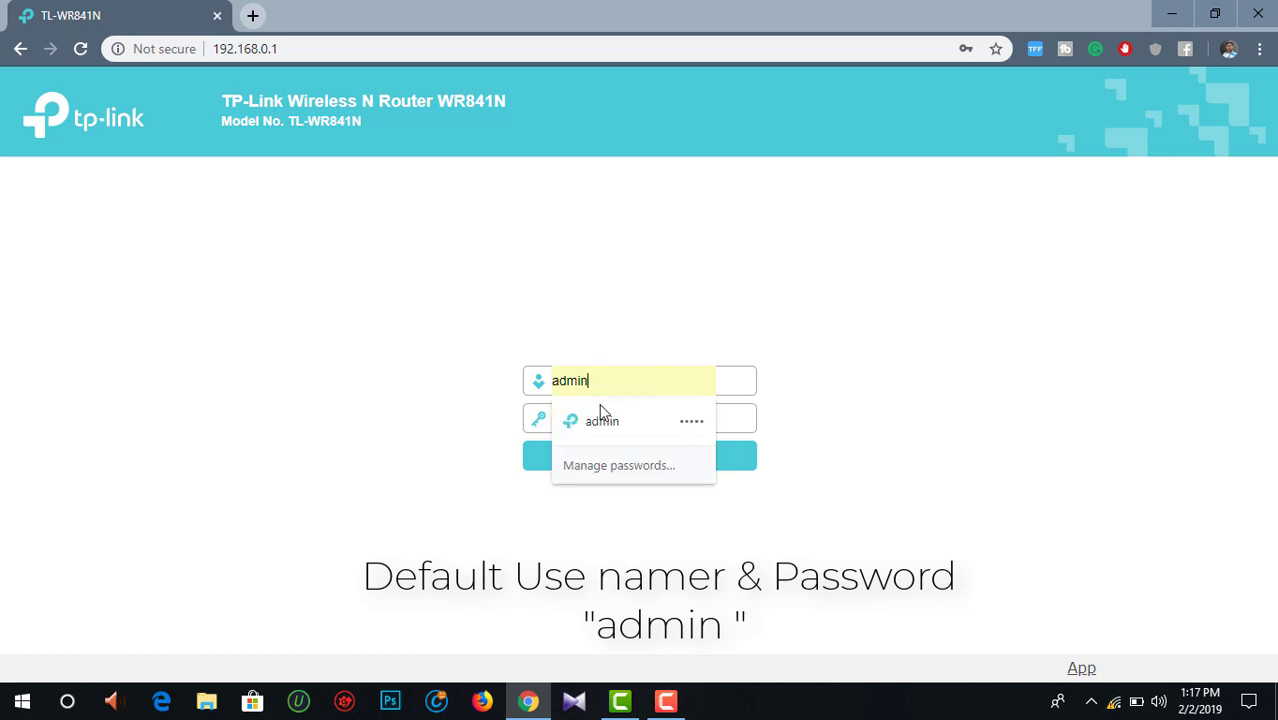
{"action": "left_click", "coordinate": [506, 390]}
{"action": "double_click", "coordinate": [536, 382]}
{"action": "key", "text": "BackSpace"}
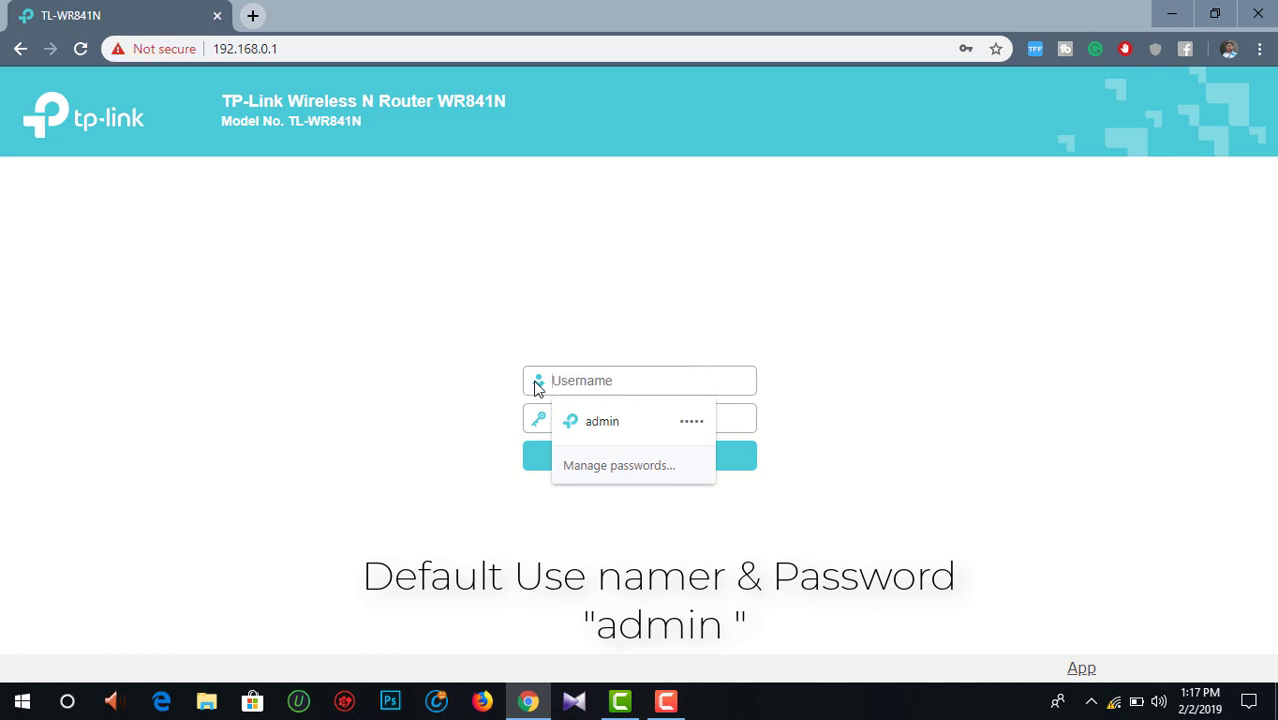
{"action": "left_click", "coordinate": [477, 409]}
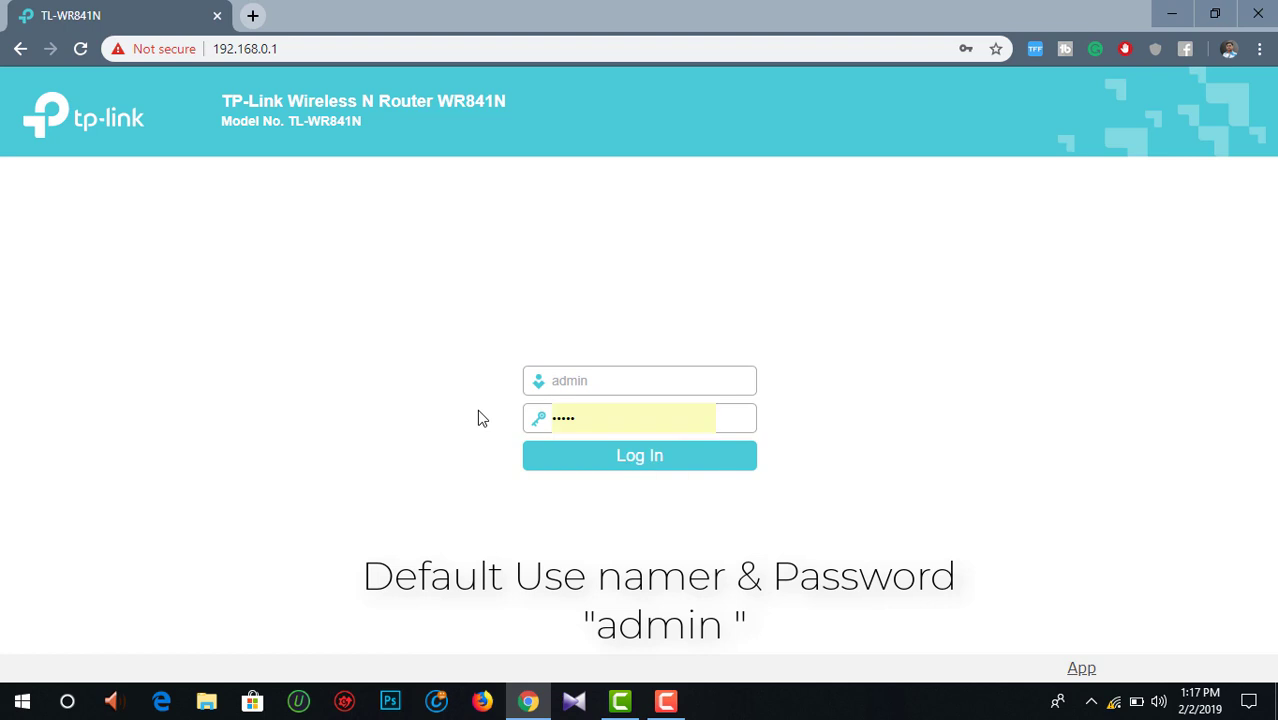
{"action": "left_click", "coordinate": [580, 425]}
{"action": "left_click_drag", "start_coordinate": [580, 425], "coordinate": [552, 434]}
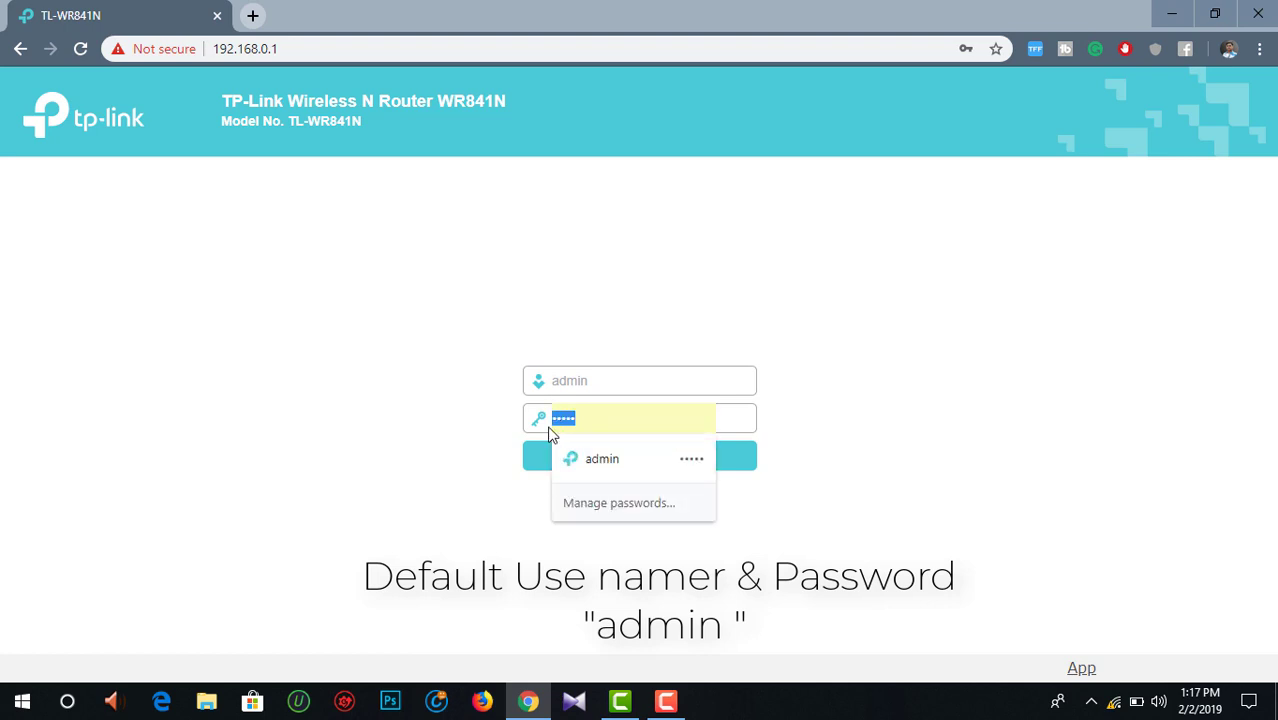
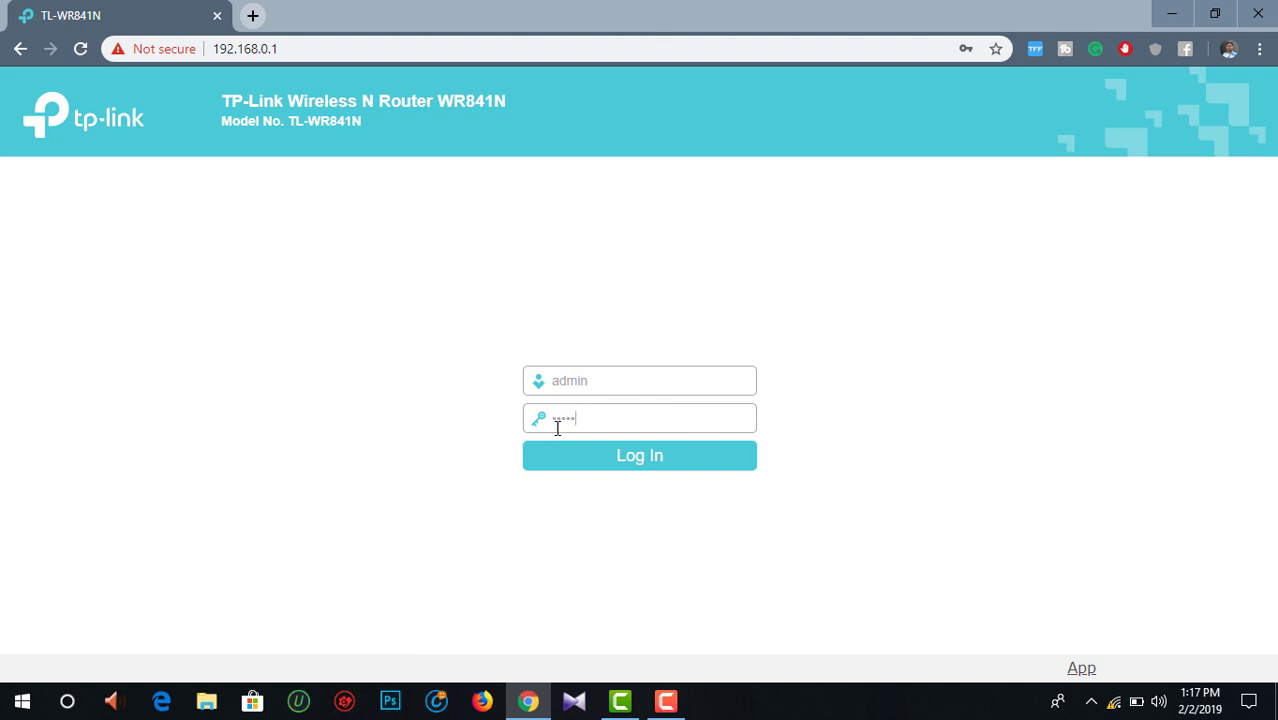
{"action": "left_click", "coordinate": [569, 456]}
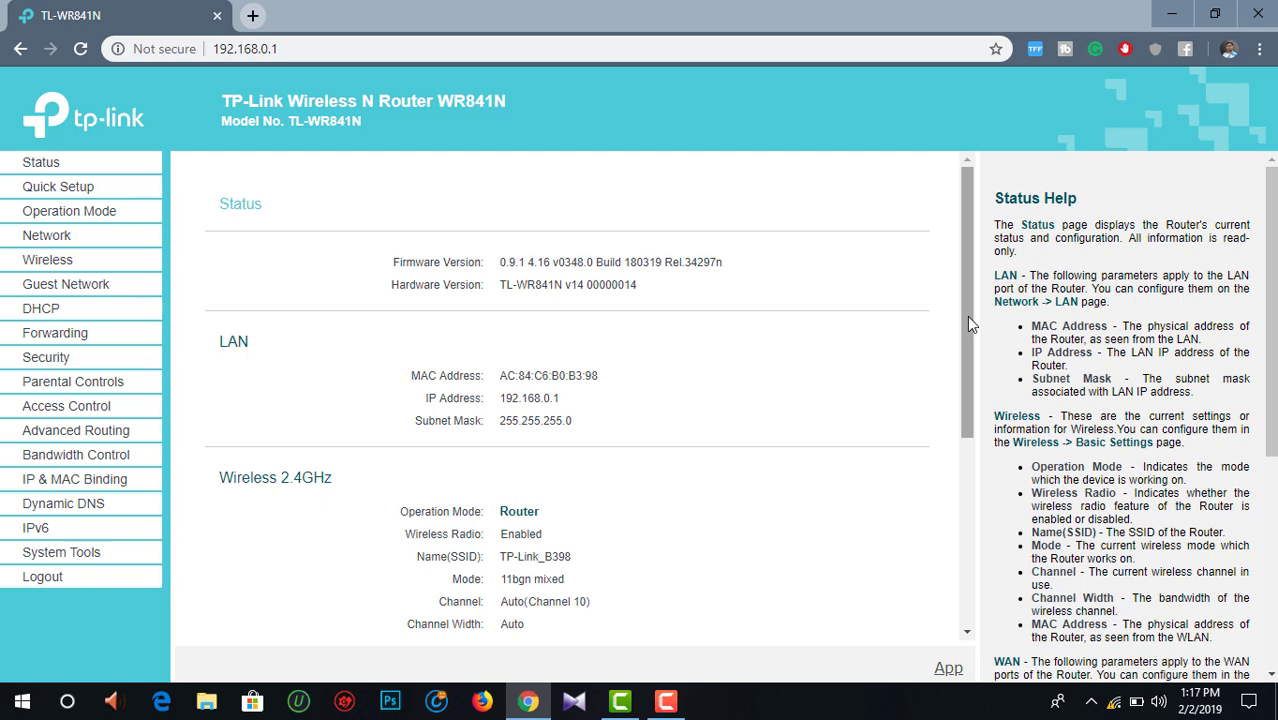
Step: Launch Quick Setup and continue past Operation Mode with Wireless Router kept
{"action": "left_click_drag", "start_coordinate": [966, 316], "coordinate": [968, 283]}
{"action": "left_click", "coordinate": [99, 172]}
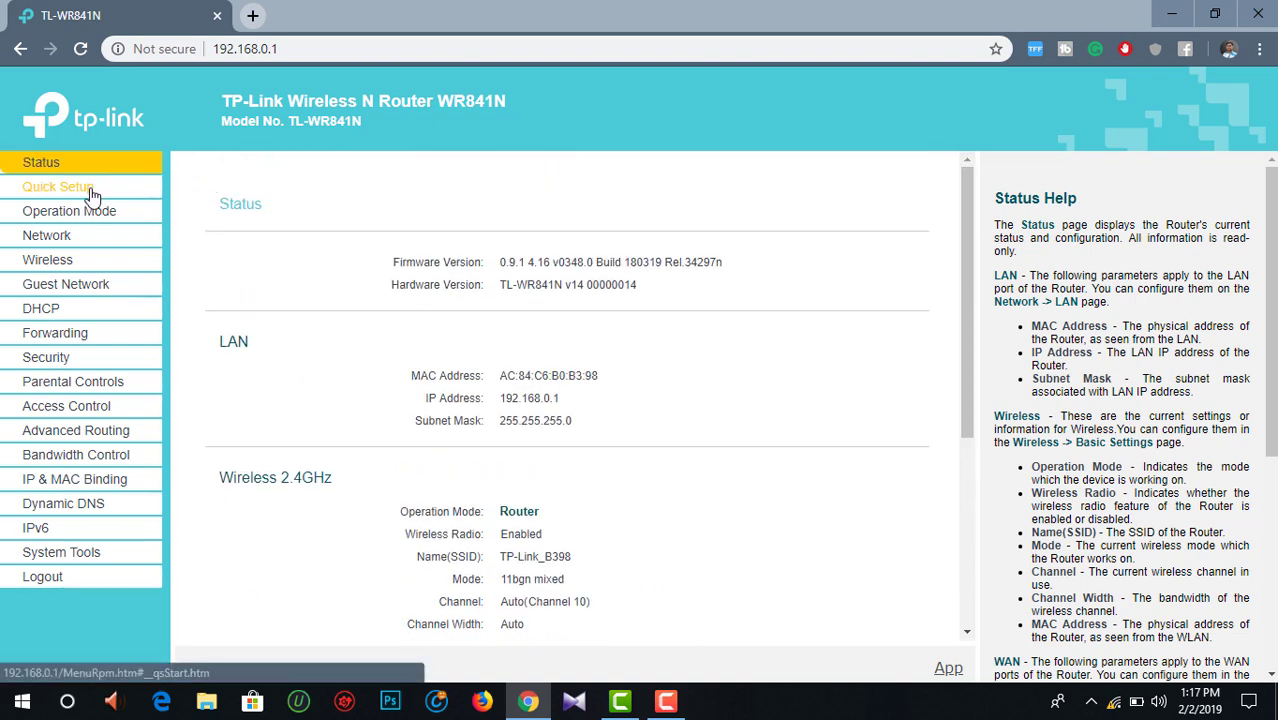
{"action": "left_click", "coordinate": [92, 194]}
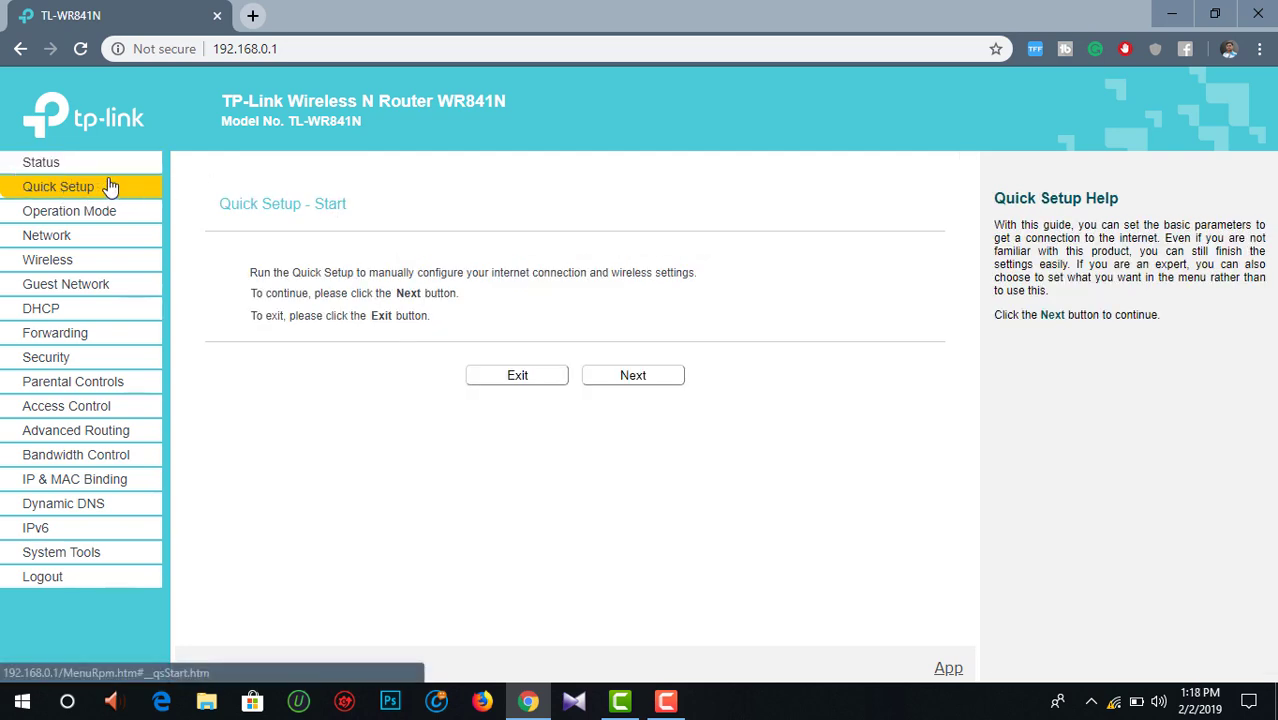
{"action": "left_click", "coordinate": [627, 380]}
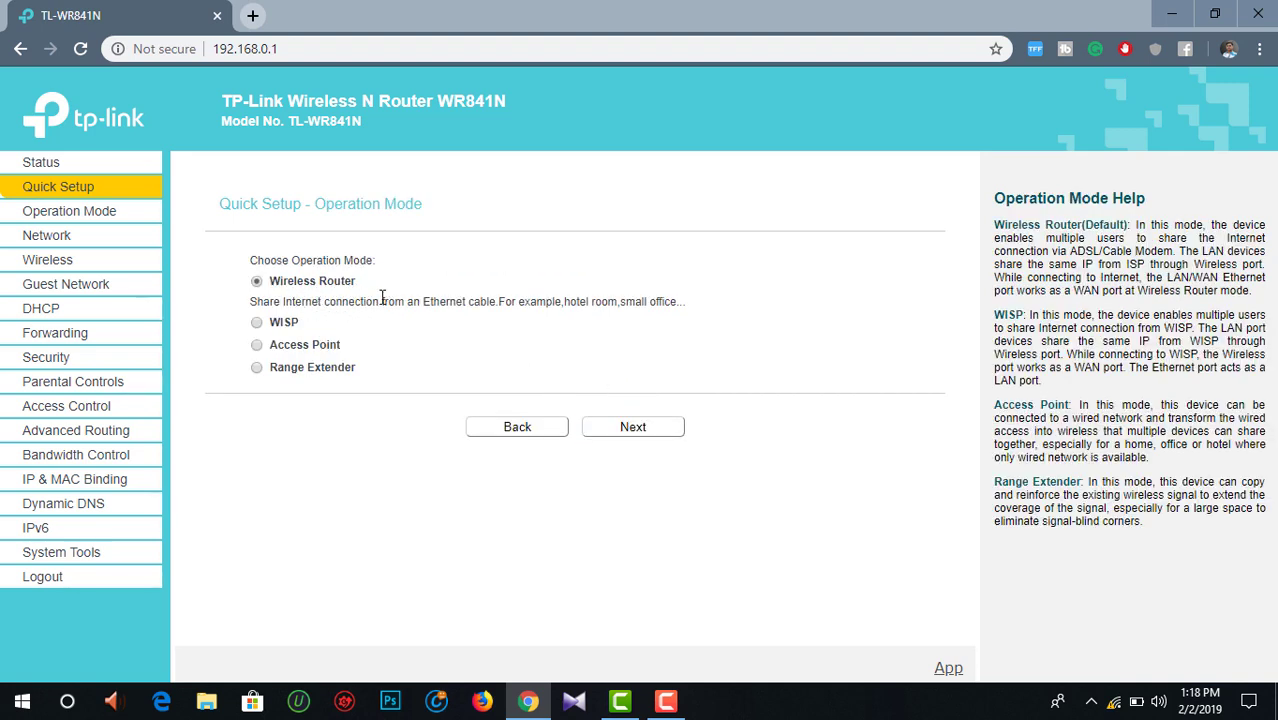
{"action": "left_click", "coordinate": [627, 430]}
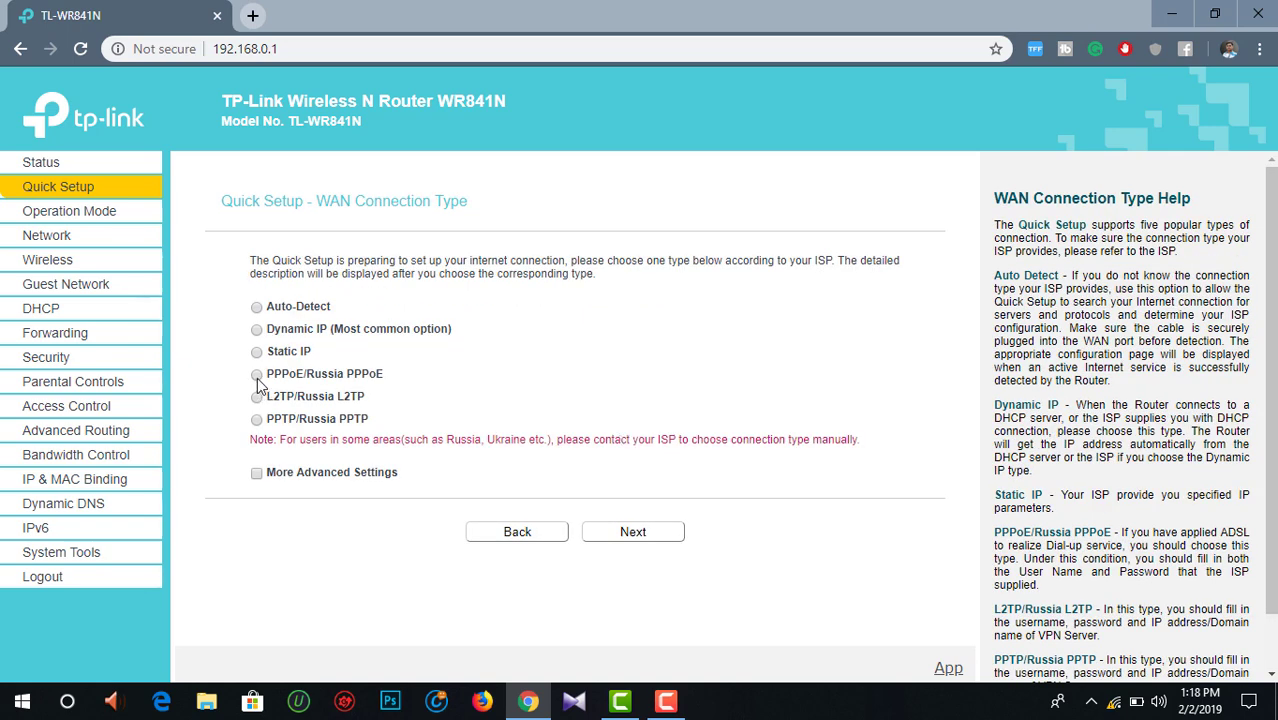
Step: Choose Auto-Detect as the WAN type, dismiss the unplugged-cable alert, and detect PPPoE
{"action": "left_click", "coordinate": [257, 308]}
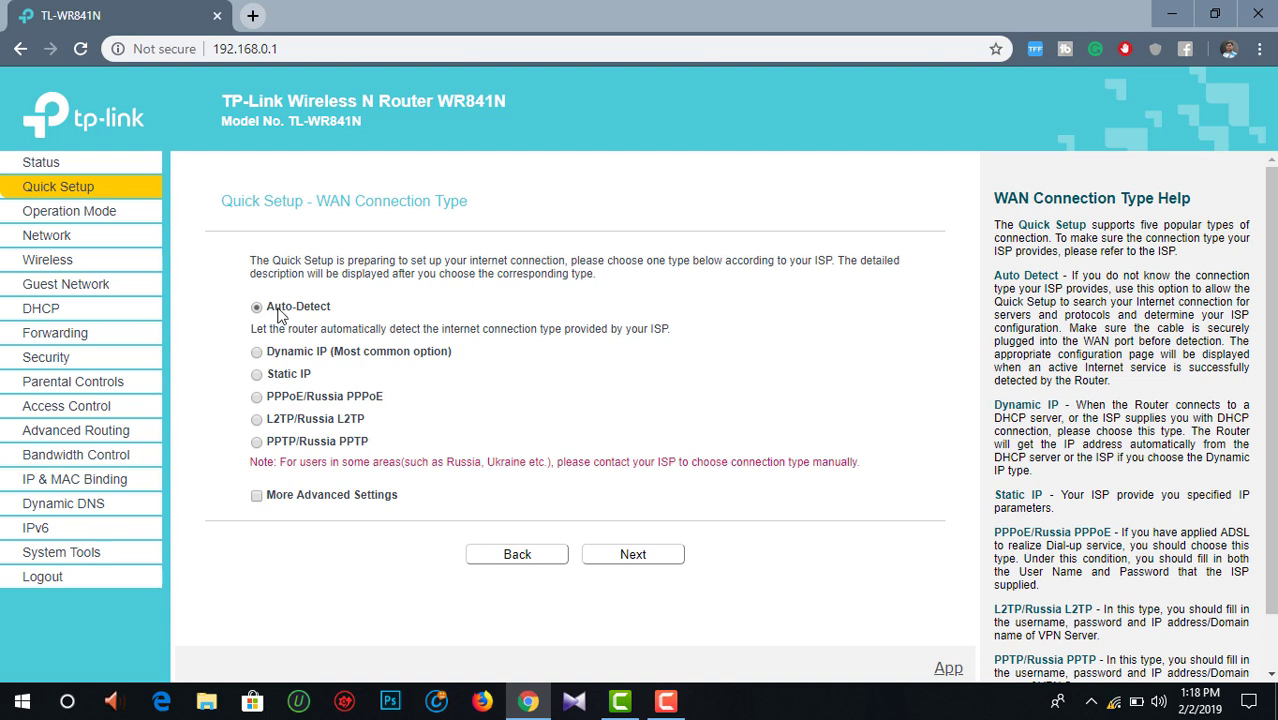
{"action": "left_click", "coordinate": [628, 565]}
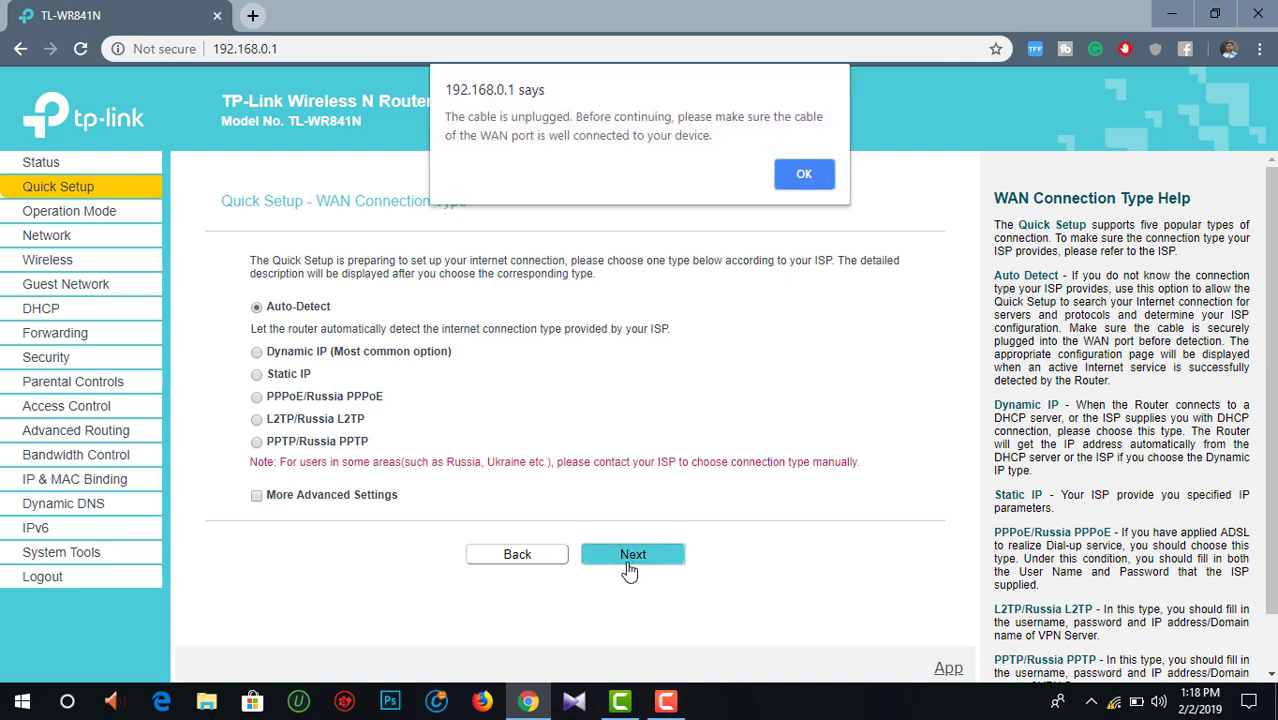
{"action": "left_click", "coordinate": [801, 172]}
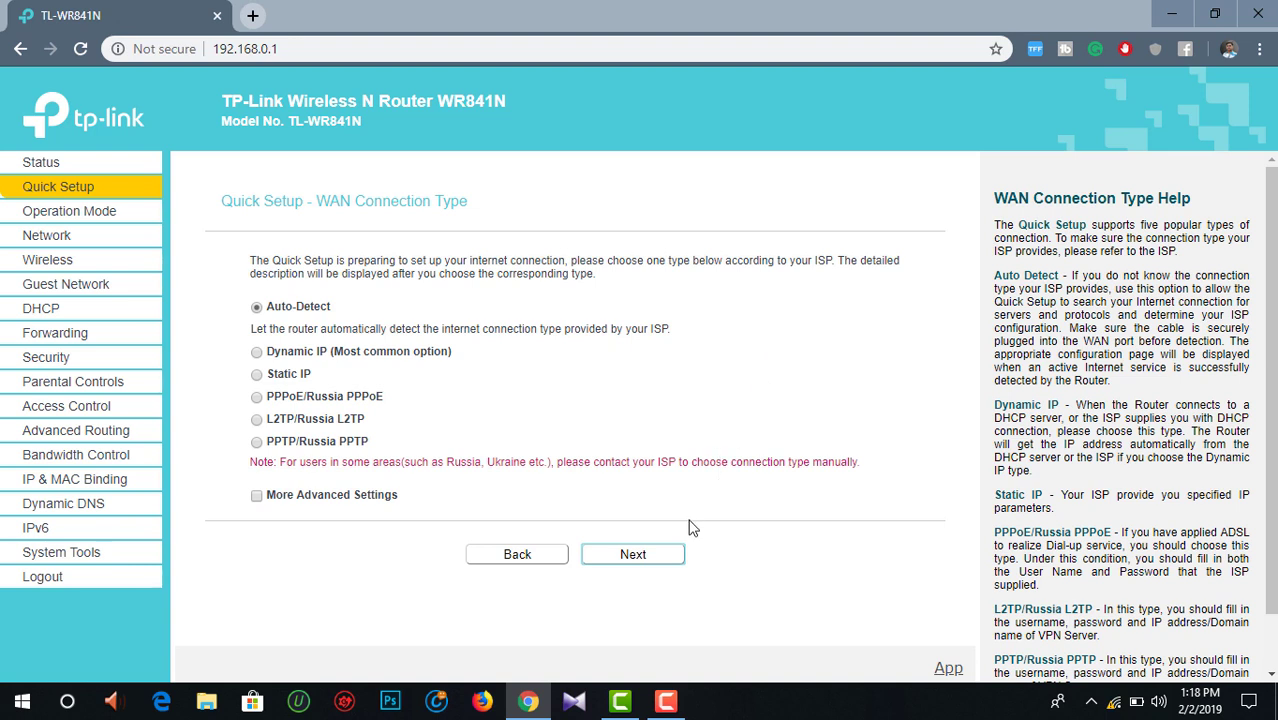
{"action": "left_click", "coordinate": [667, 560]}
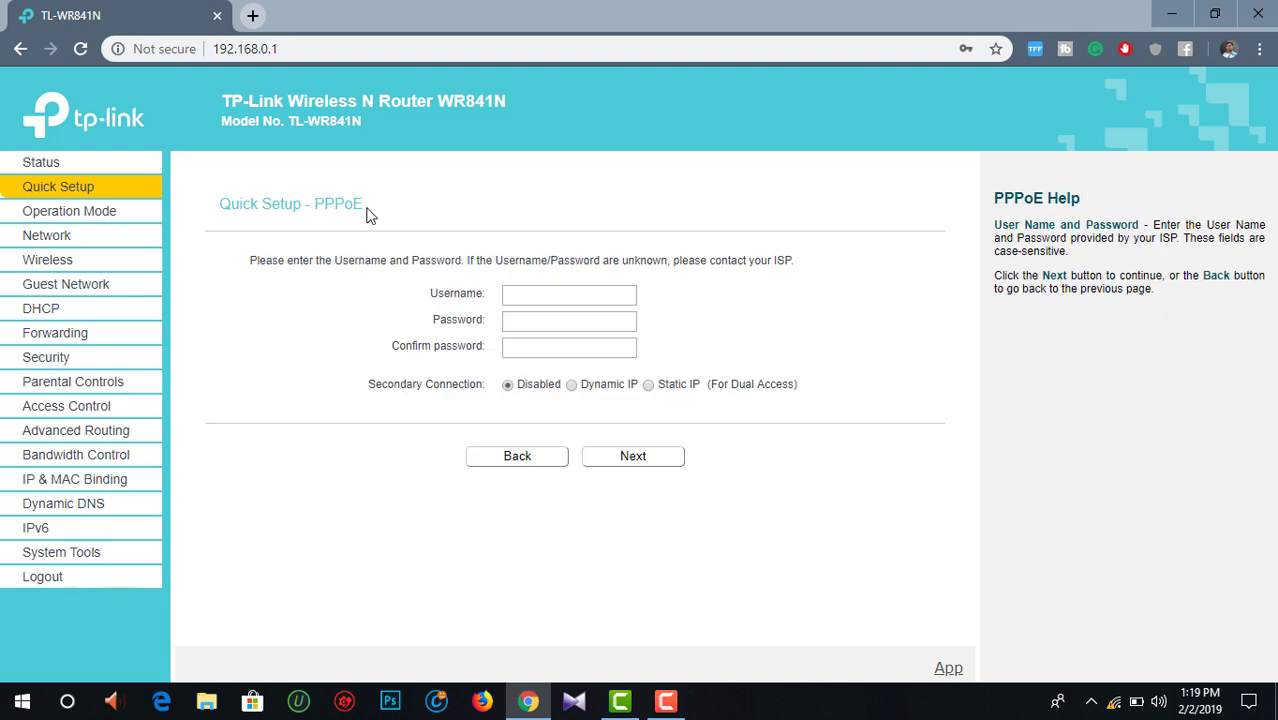
Step: Enter the ISP account username and password, then retype the password as confirmation
{"action": "left_click_drag", "start_coordinate": [366, 210], "coordinate": [316, 207]}
{"action": "left_click", "coordinate": [376, 212]}
{"action": "left_click", "coordinate": [520, 294]}
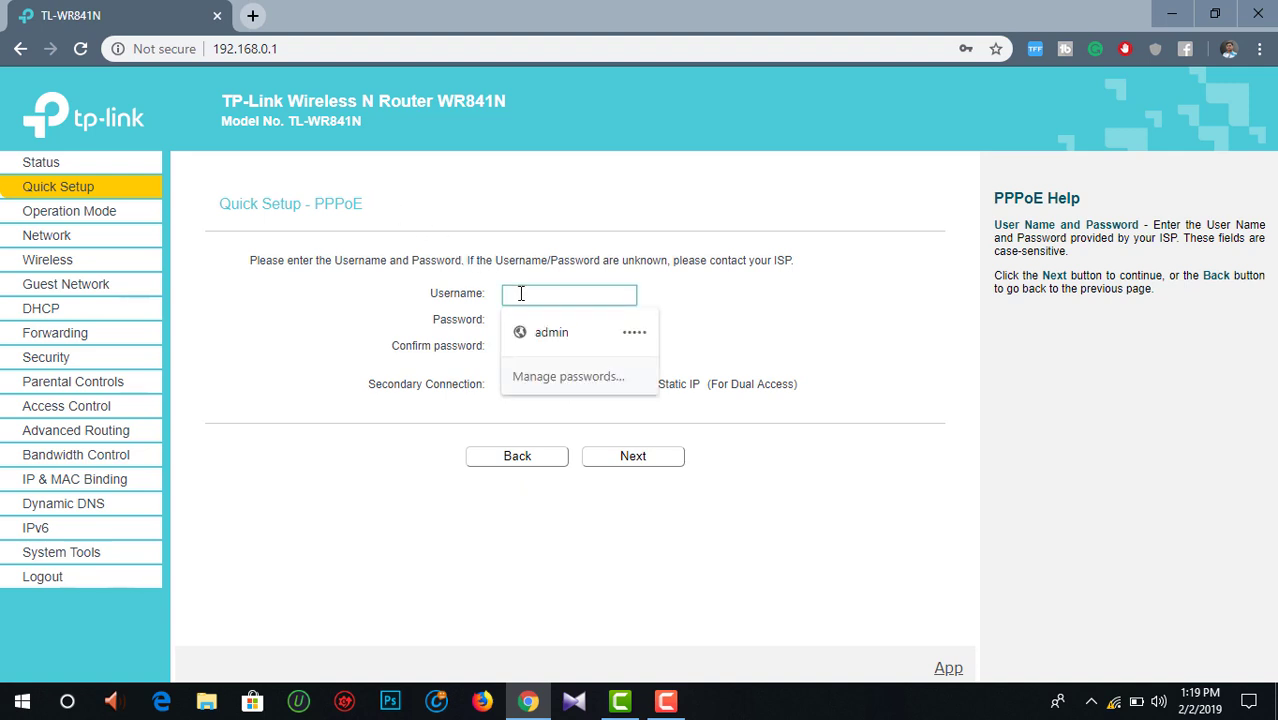
{"action": "left_click", "coordinate": [398, 282]}
{"action": "left_click", "coordinate": [537, 319]}
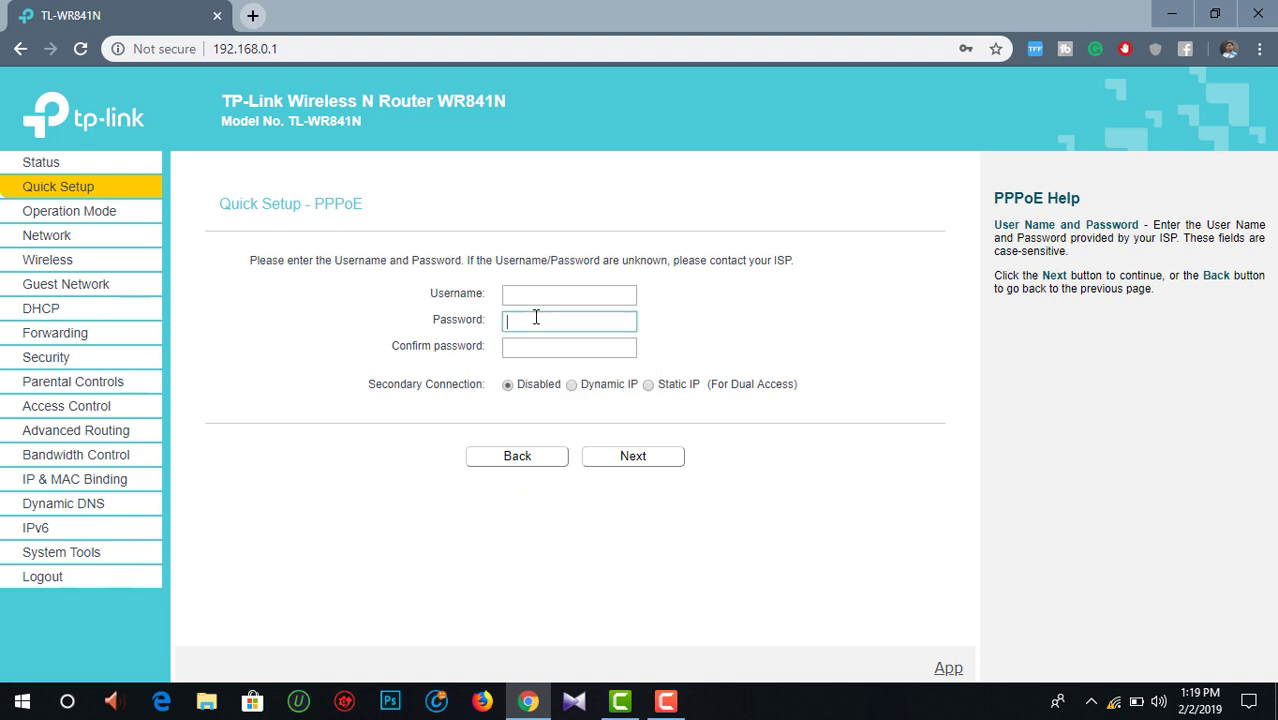
{"action": "left_click", "coordinate": [530, 294]}
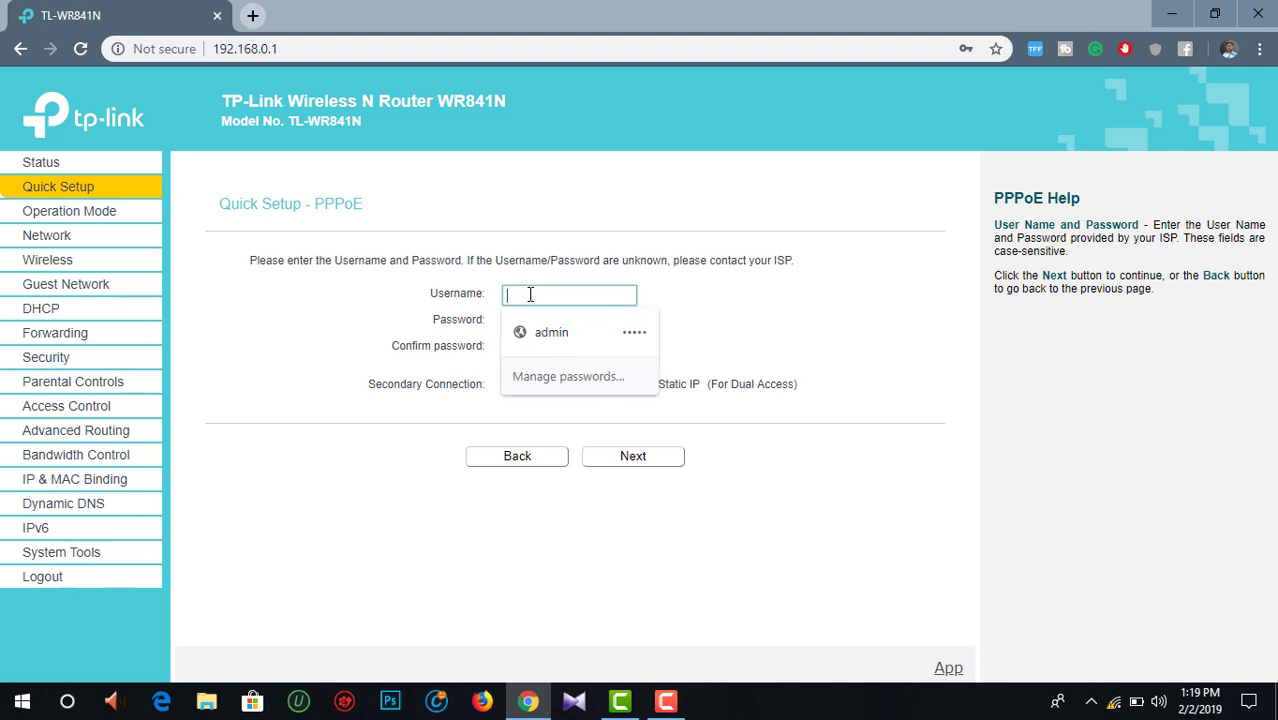
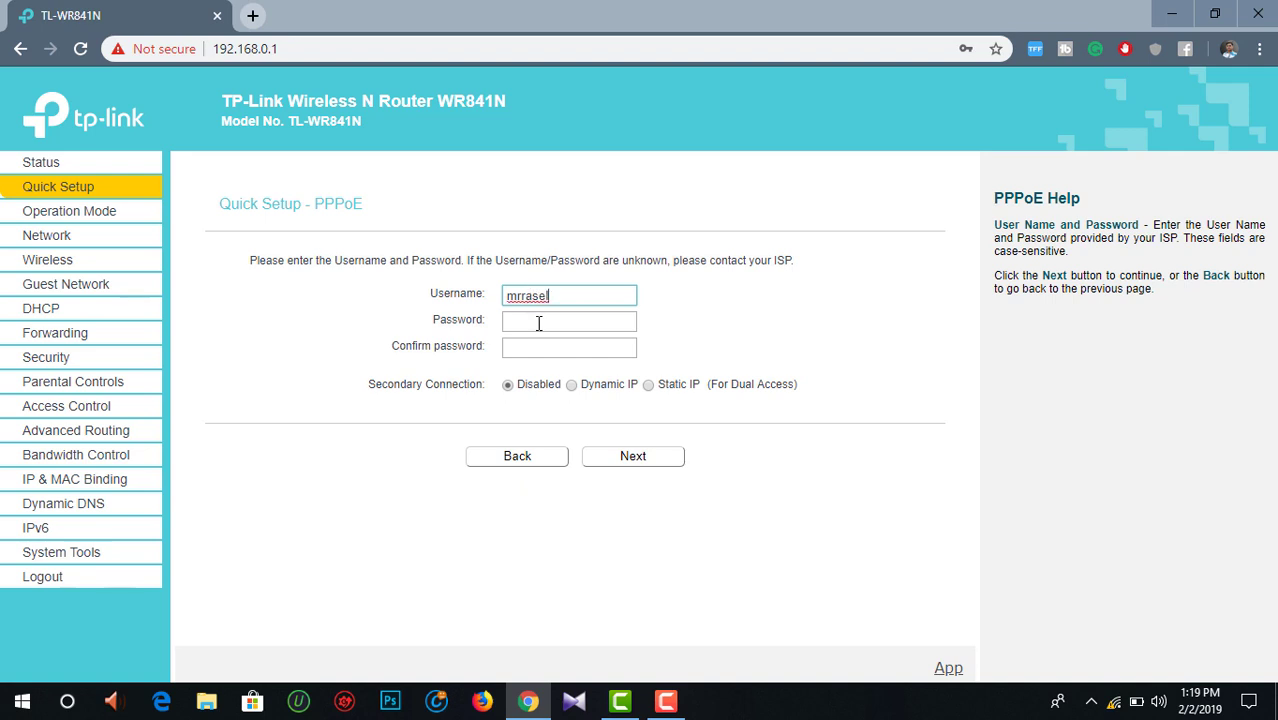
{"action": "left_click", "coordinate": [538, 322]}
{"action": "type", "text": "•••••••••••••"}
{"action": "left_click", "coordinate": [535, 348]}
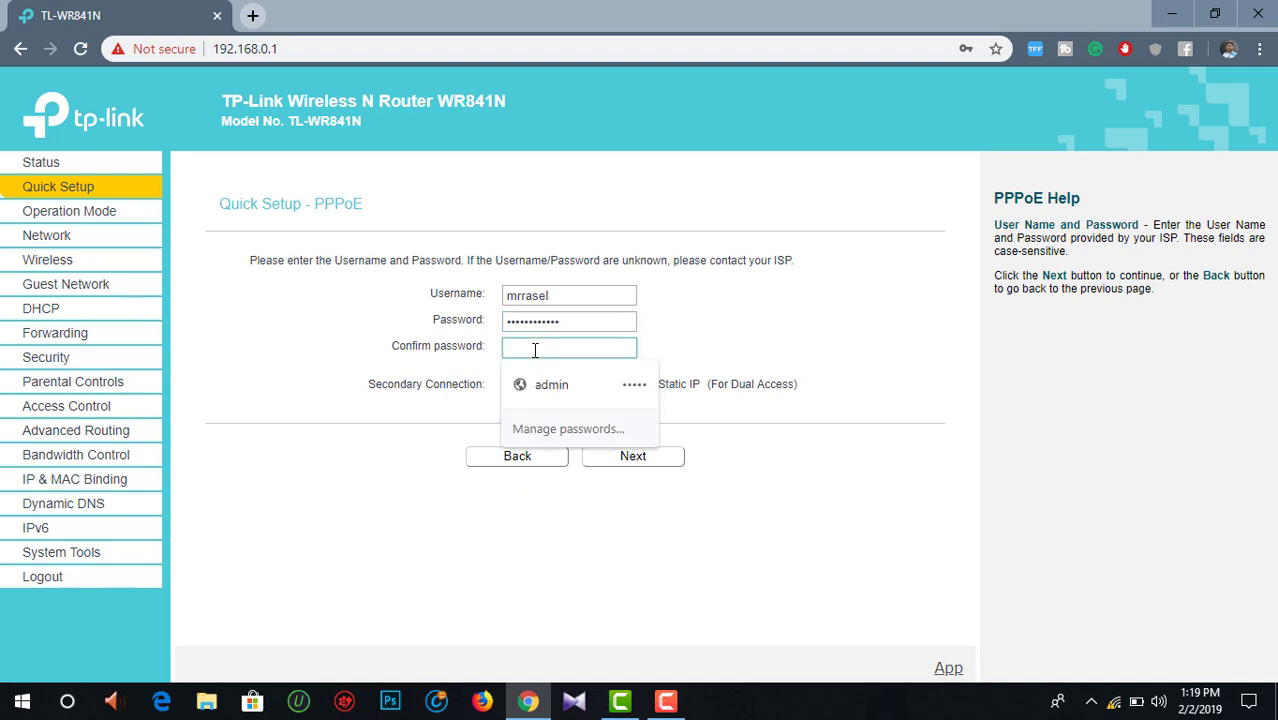
{"action": "type", "text": "•••••••"}
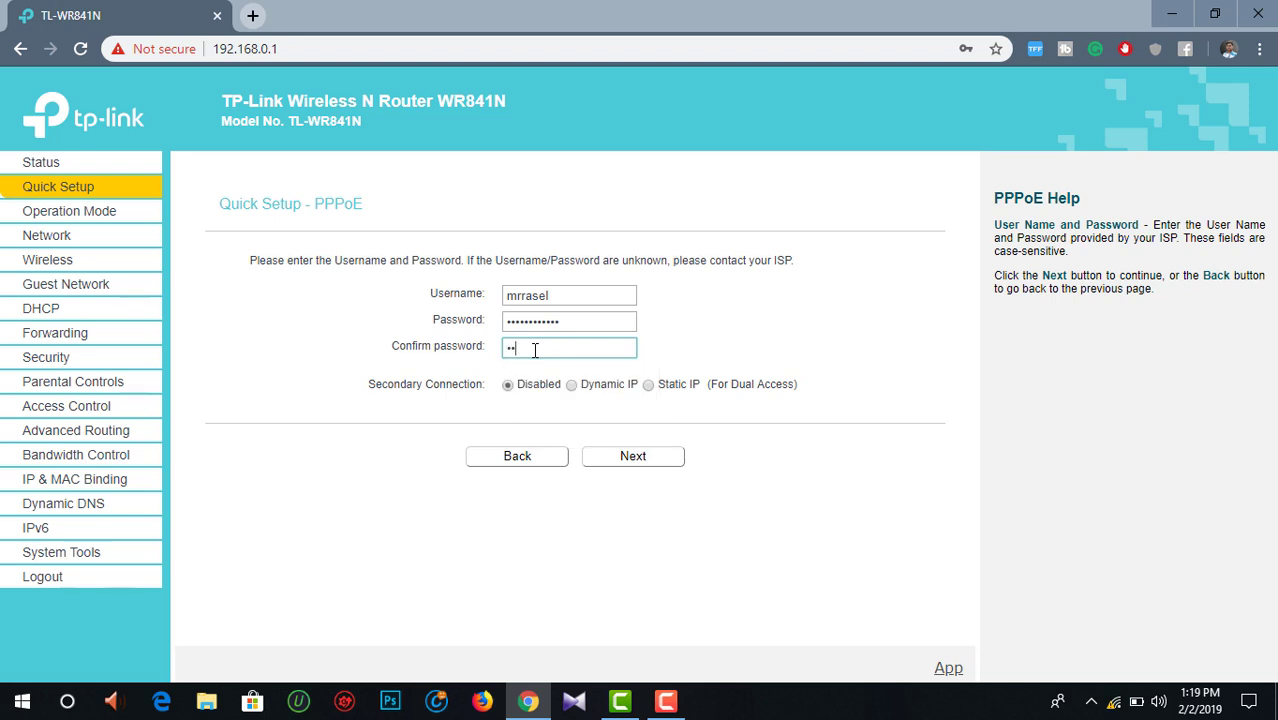
{"action": "type", "text": "••••••"}
Step: Save the PPPoE login in Chrome and replace the old Wi-Fi password with a new one
{"action": "left_click", "coordinate": [626, 466]}
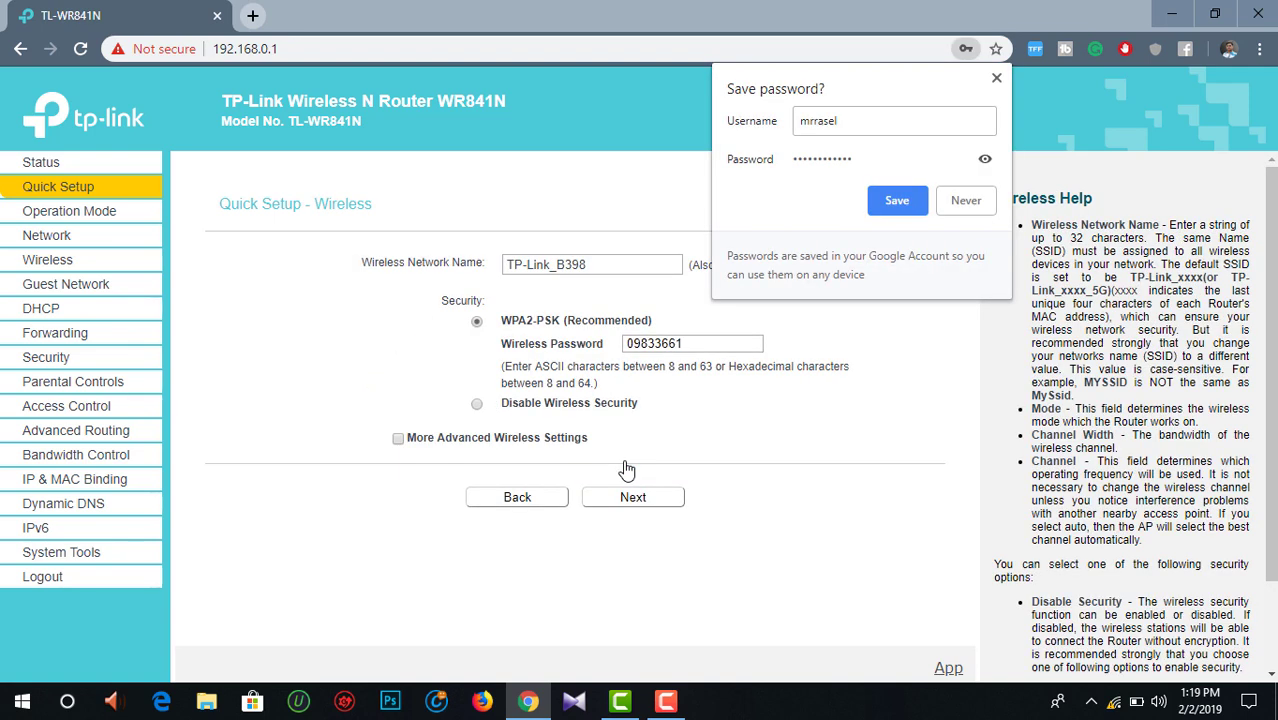
{"action": "left_click", "coordinate": [888, 206]}
{"action": "left_click_drag", "start_coordinate": [705, 345], "coordinate": [624, 352]}
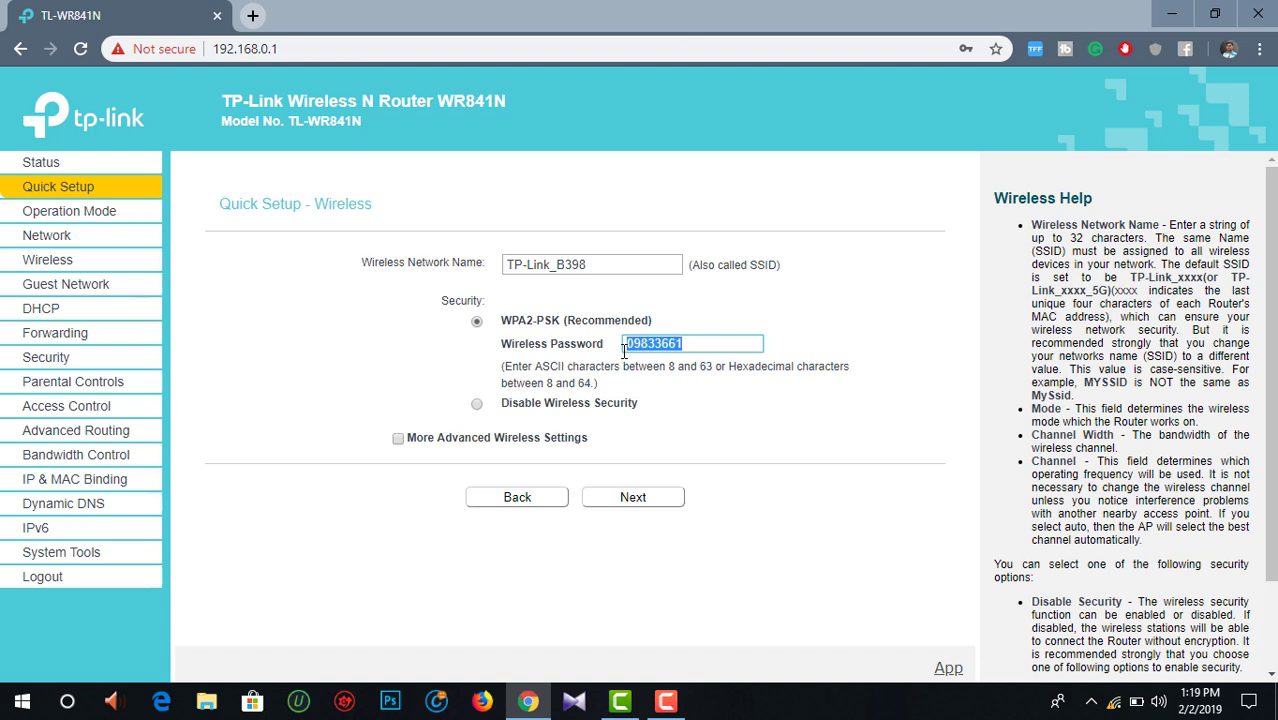
{"action": "left_click", "coordinate": [692, 345]}
{"action": "left_click_drag", "start_coordinate": [692, 345], "coordinate": [622, 346]}
{"action": "key", "text": "BackSpace"}
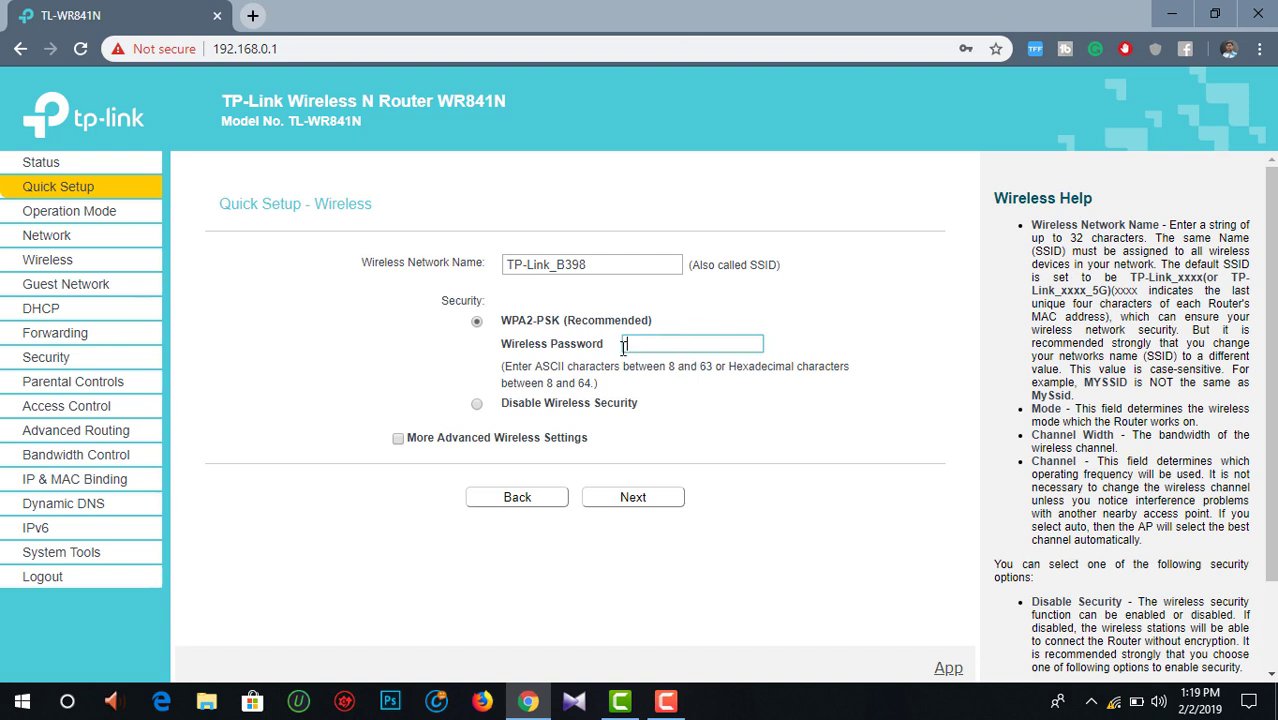
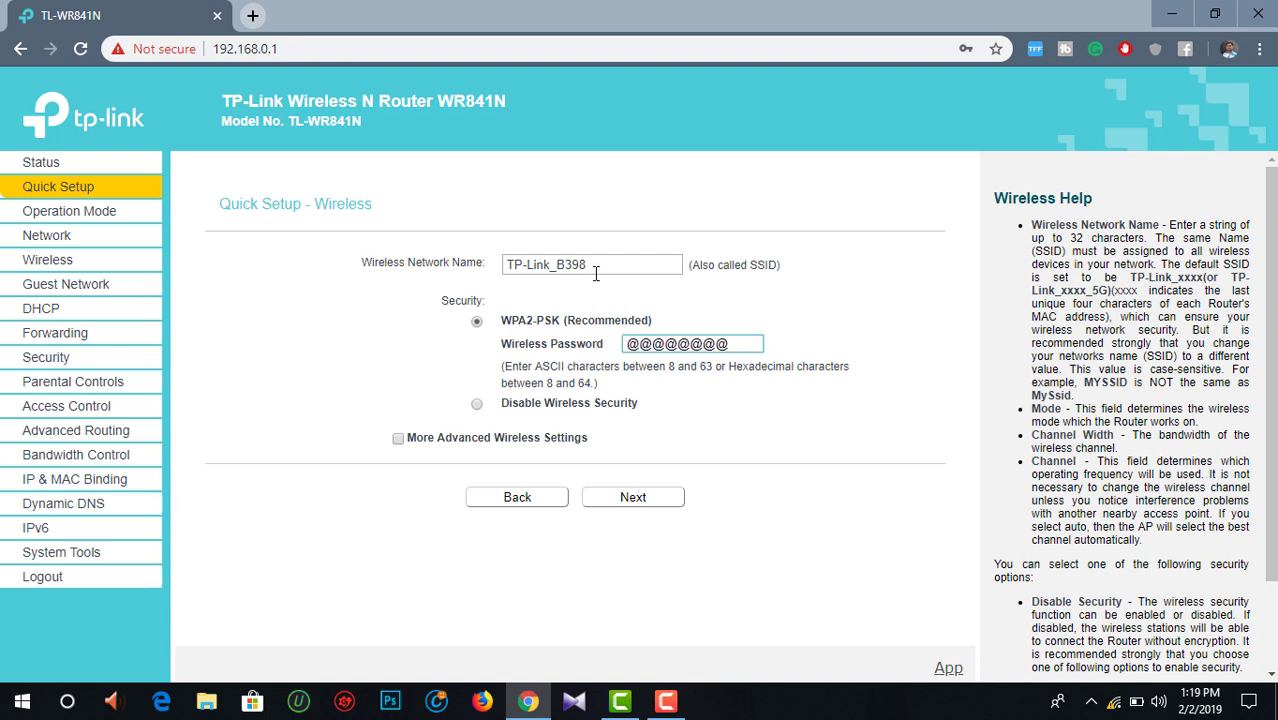
Step: Replace the default TP-Link_B398 network name with the new SSID and continue to Confirm
{"action": "left_click_drag", "start_coordinate": [592, 266], "coordinate": [509, 277]}
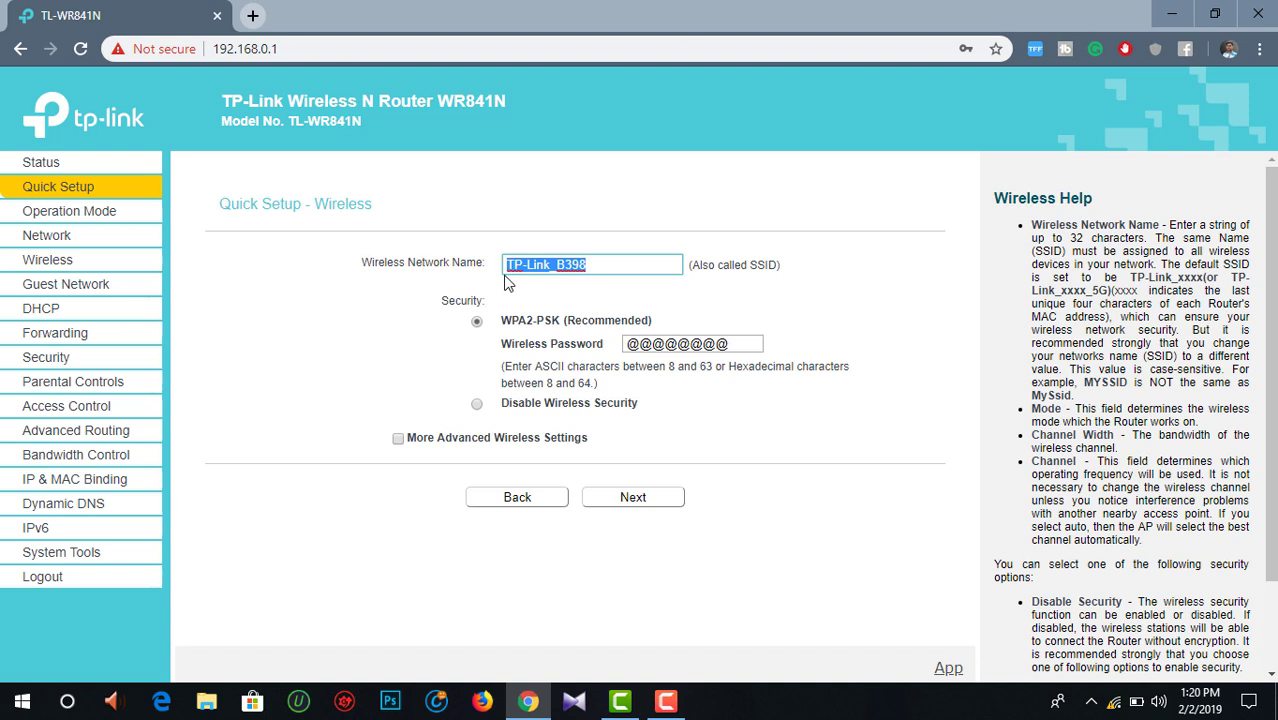
{"action": "key", "text": "BackSpace"}
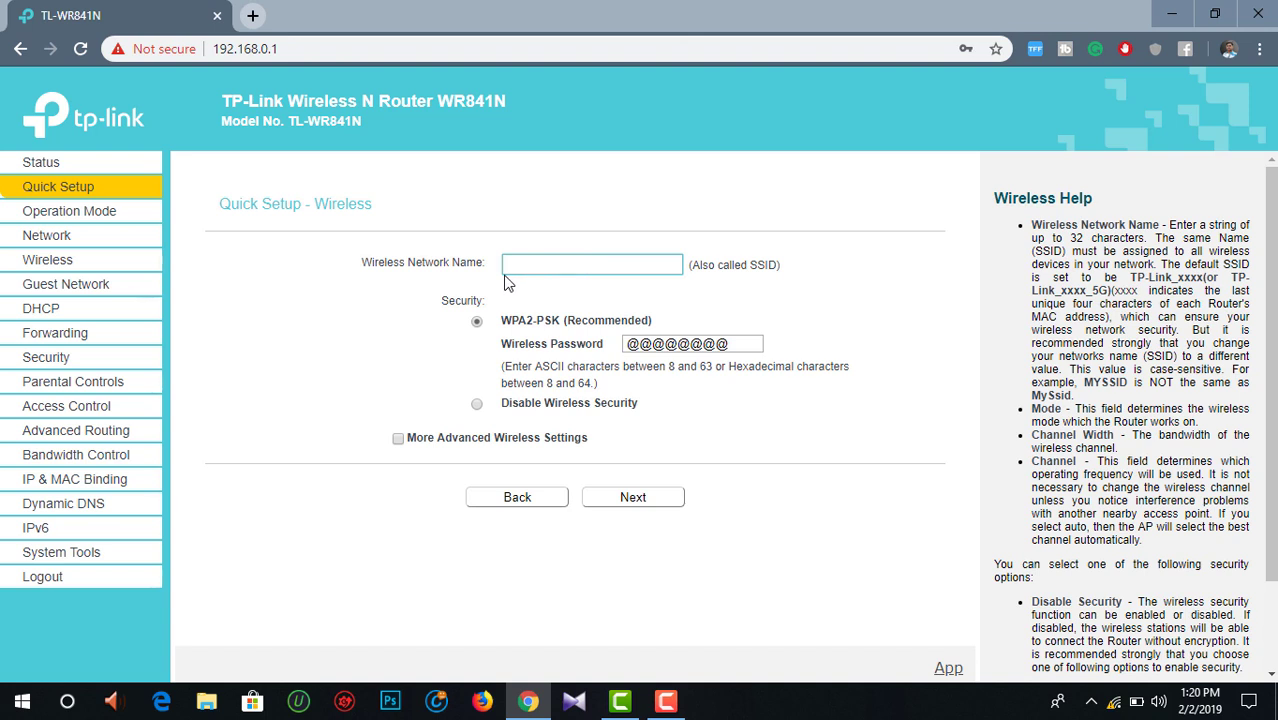
{"action": "left_click", "coordinate": [409, 318]}
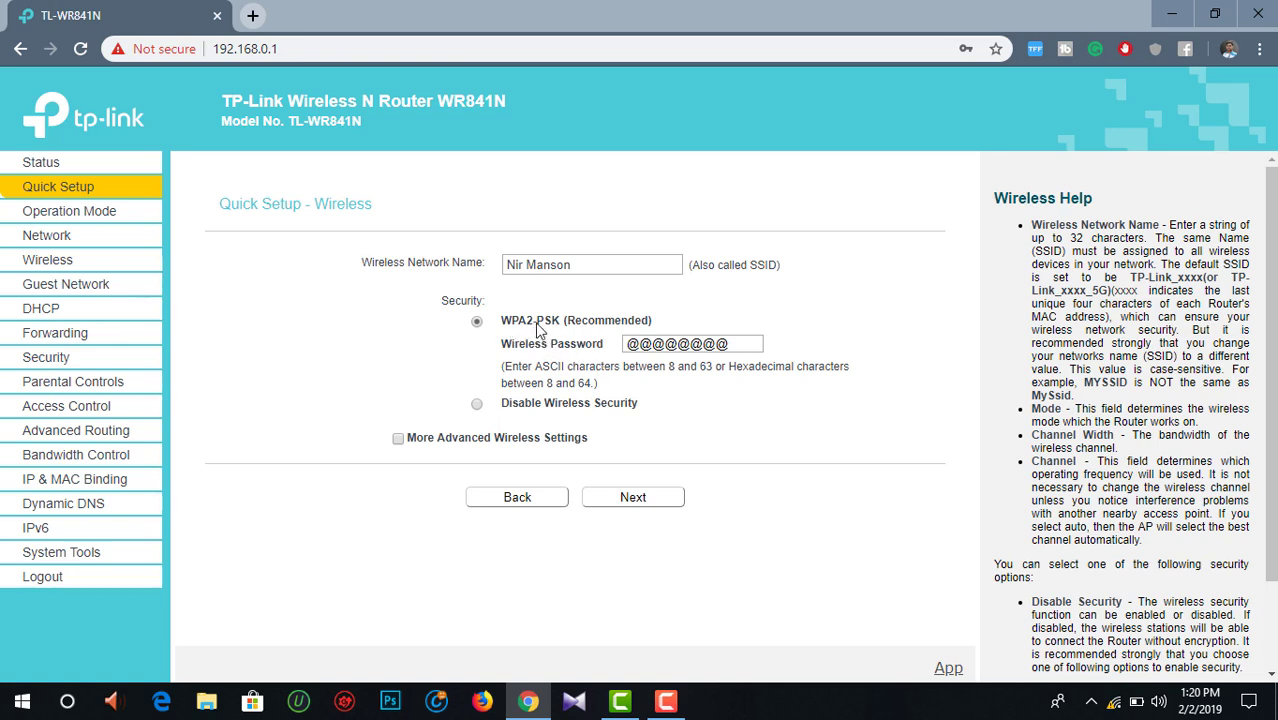
{"action": "left_click", "coordinate": [632, 494]}
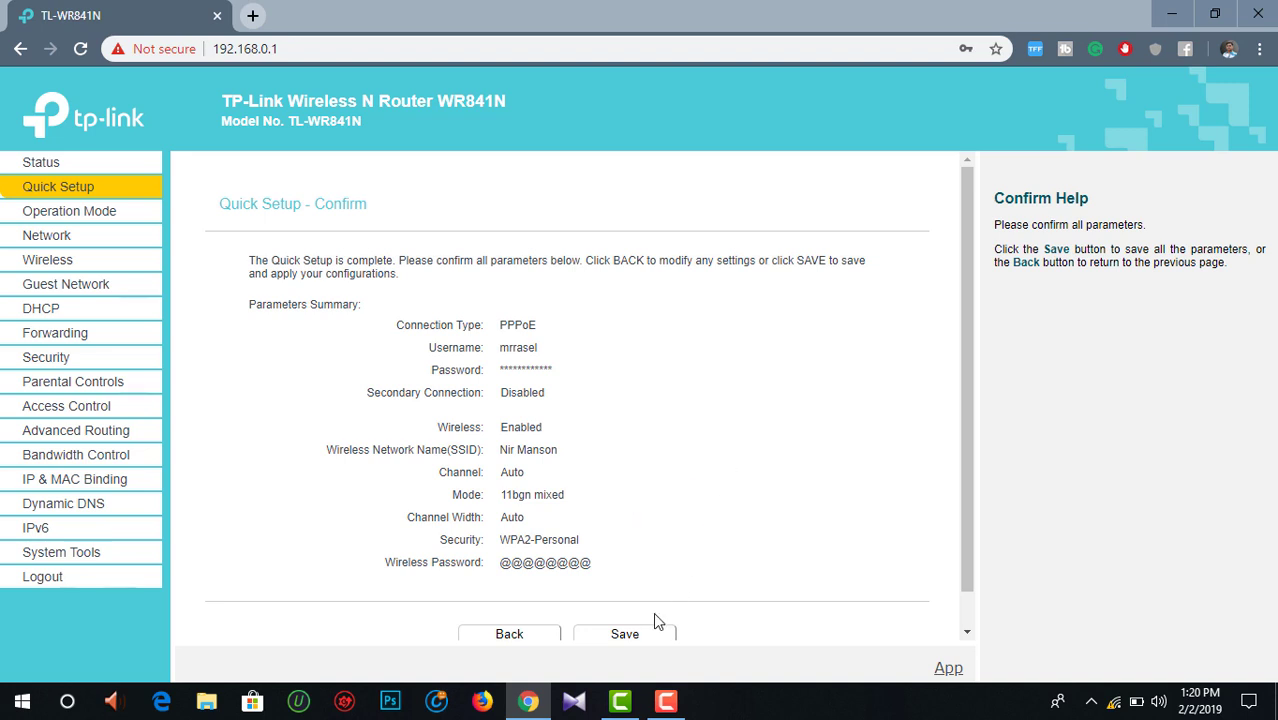
Step: Save the confirmed Quick Setup settings for PPPoE and WPA2 wireless
{"action": "left_click_drag", "start_coordinate": [963, 457], "coordinate": [965, 528]}
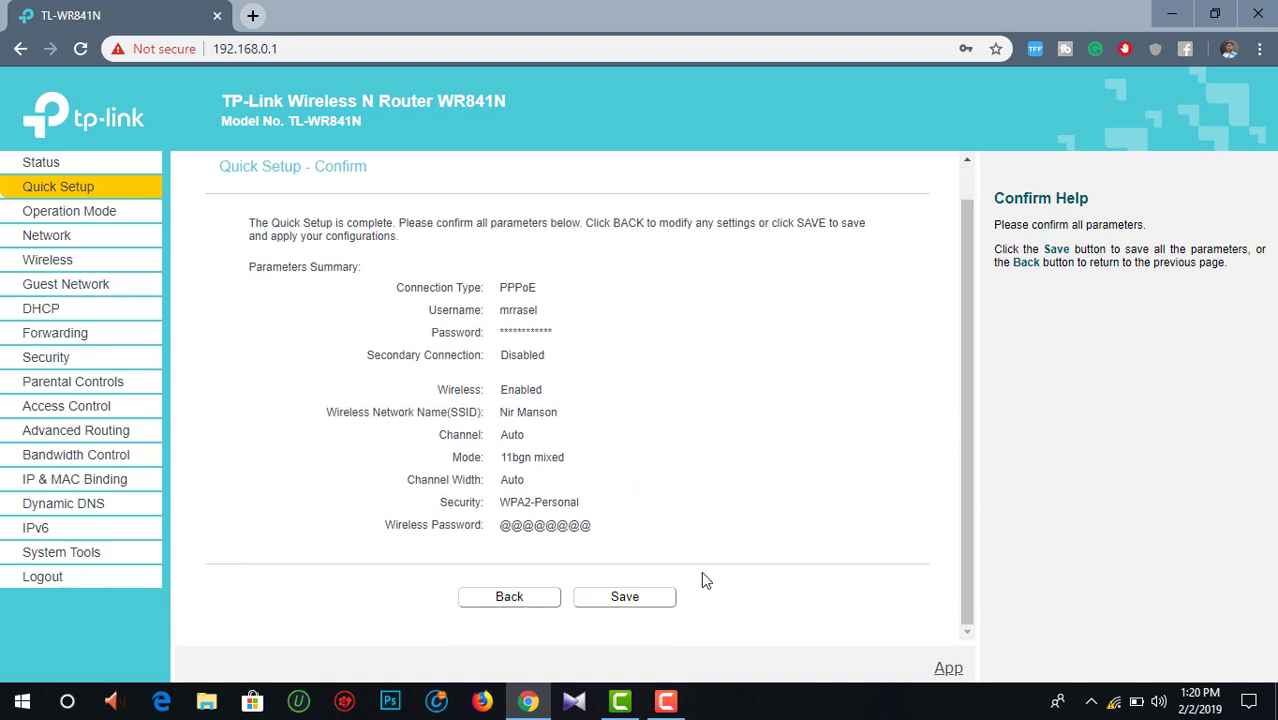
{"action": "left_click", "coordinate": [650, 605]}
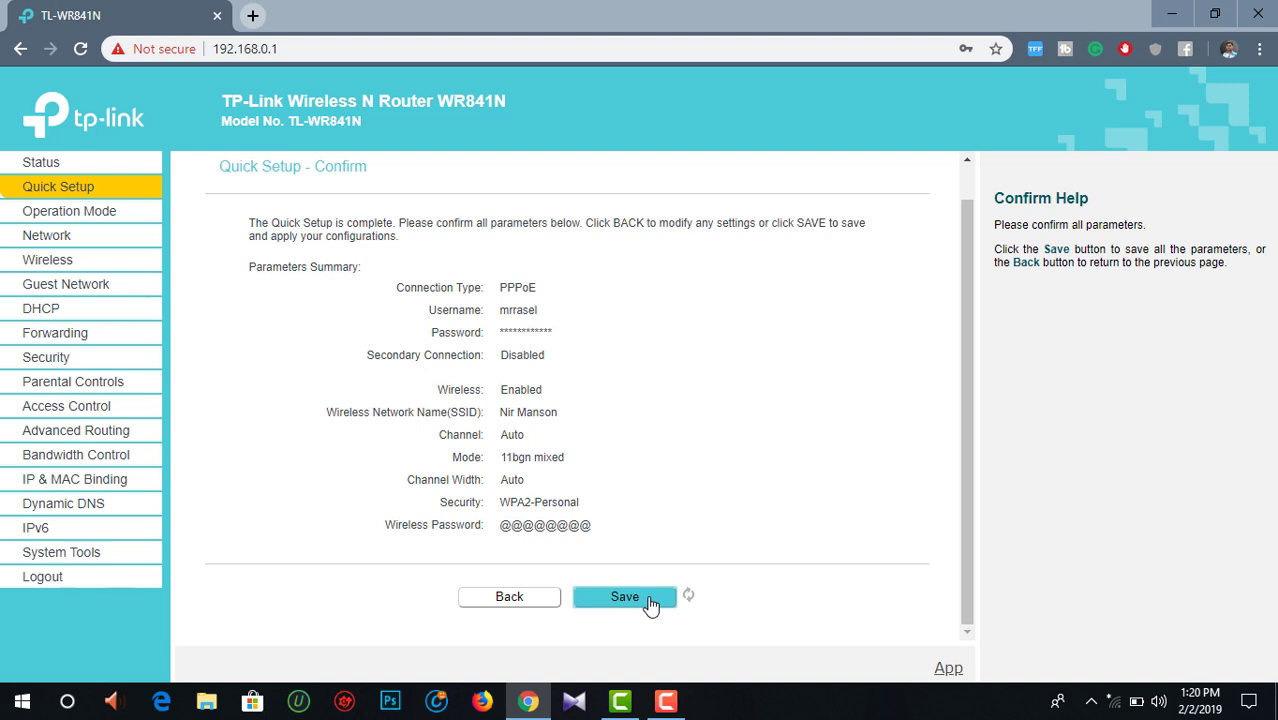
Step: Forget the saved settings for the renamed Wi-Fi network in the Windows flyout
{"action": "right_click", "coordinate": [1116, 710]}
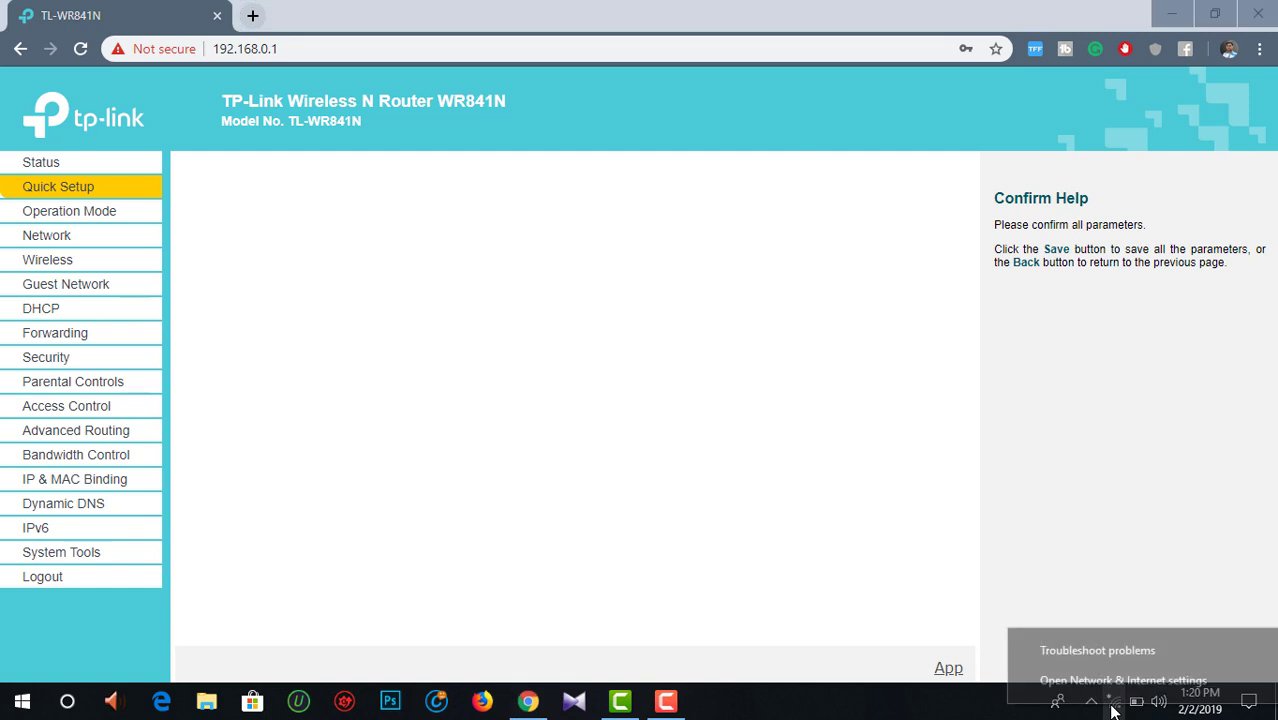
{"action": "left_click", "coordinate": [1078, 543]}
{"action": "left_click", "coordinate": [1113, 701]}
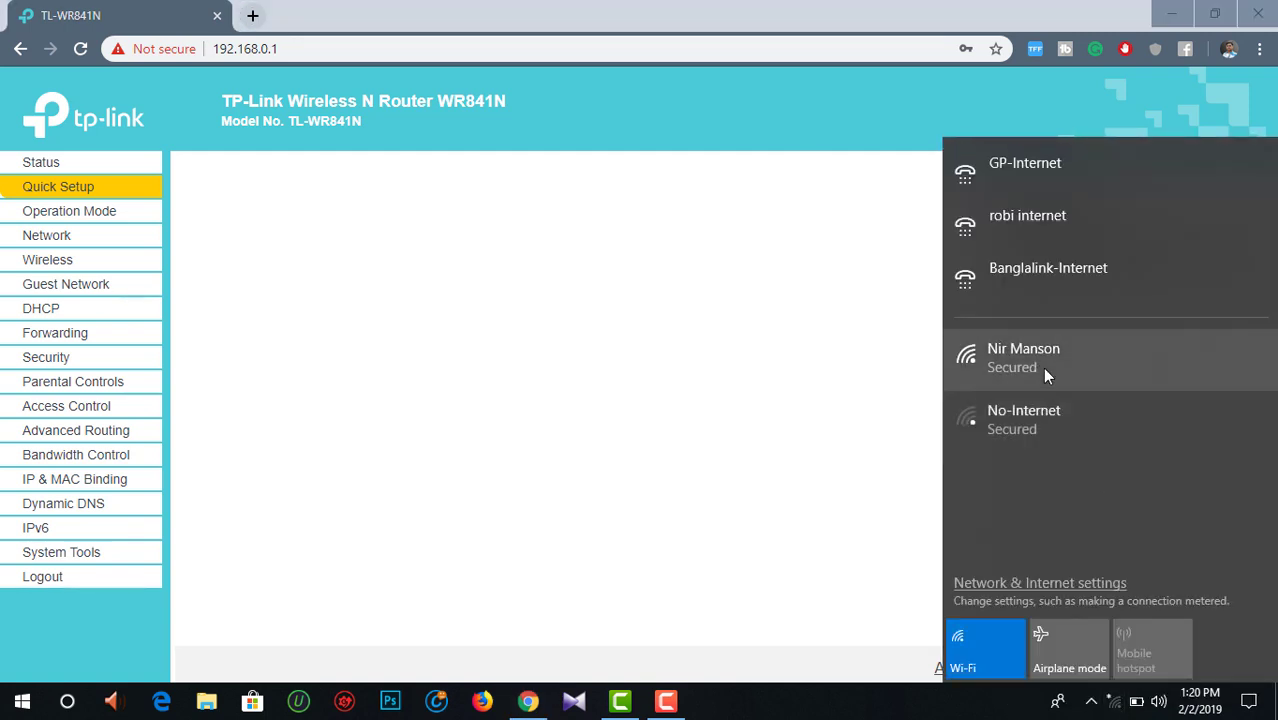
{"action": "right_click", "coordinate": [1046, 376]}
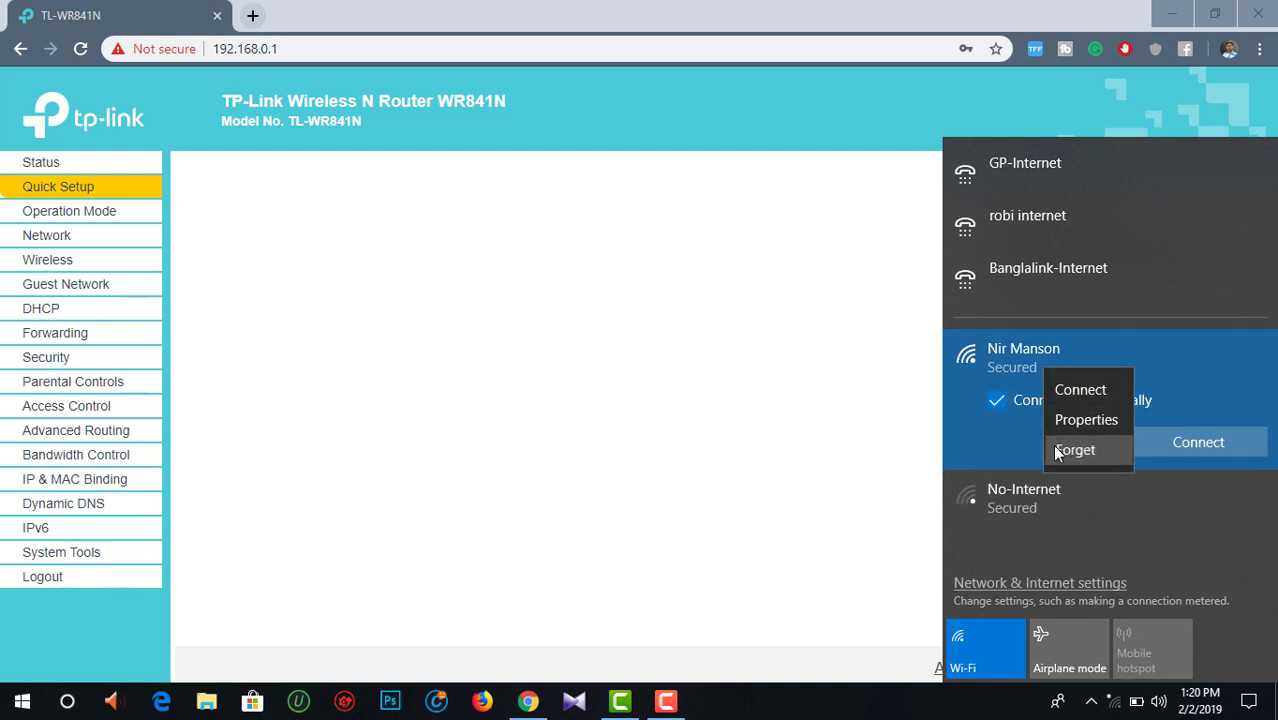
{"action": "left_click", "coordinate": [1056, 447]}
Step: Reconnect to the renamed network by entering and verifying the new security key
{"action": "left_click", "coordinate": [1051, 369]}
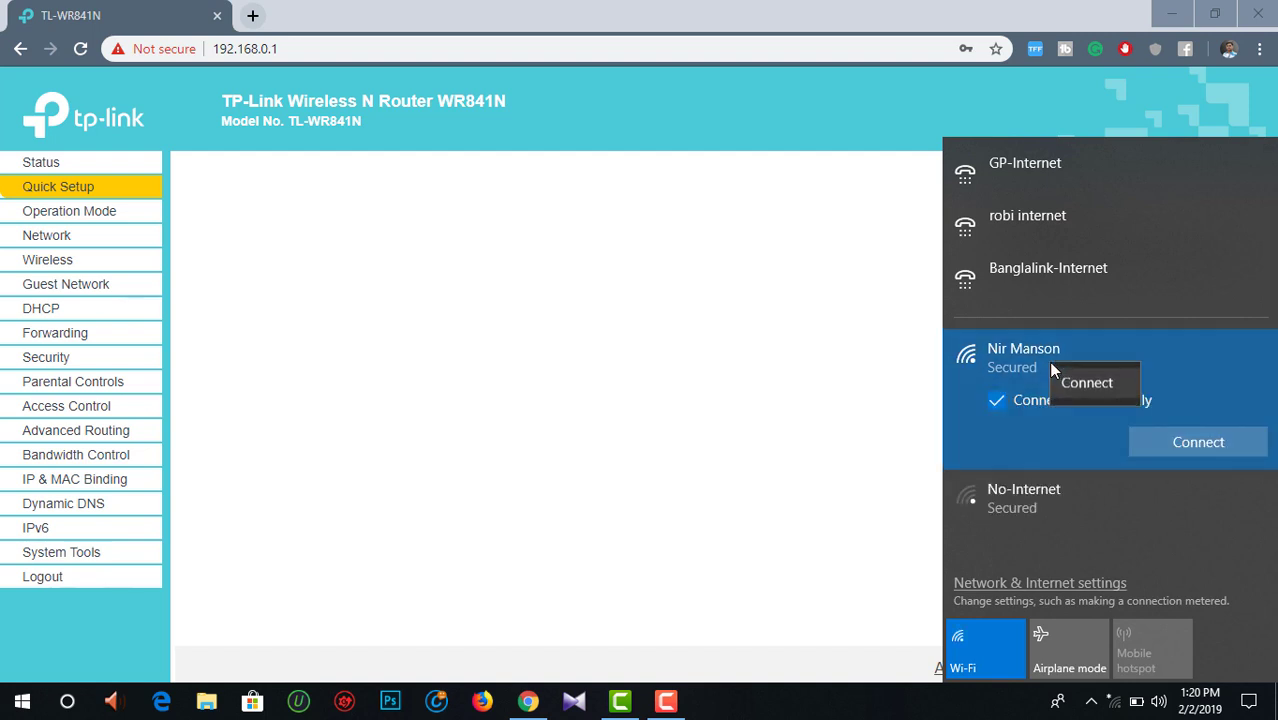
{"action": "left_click", "coordinate": [1174, 446]}
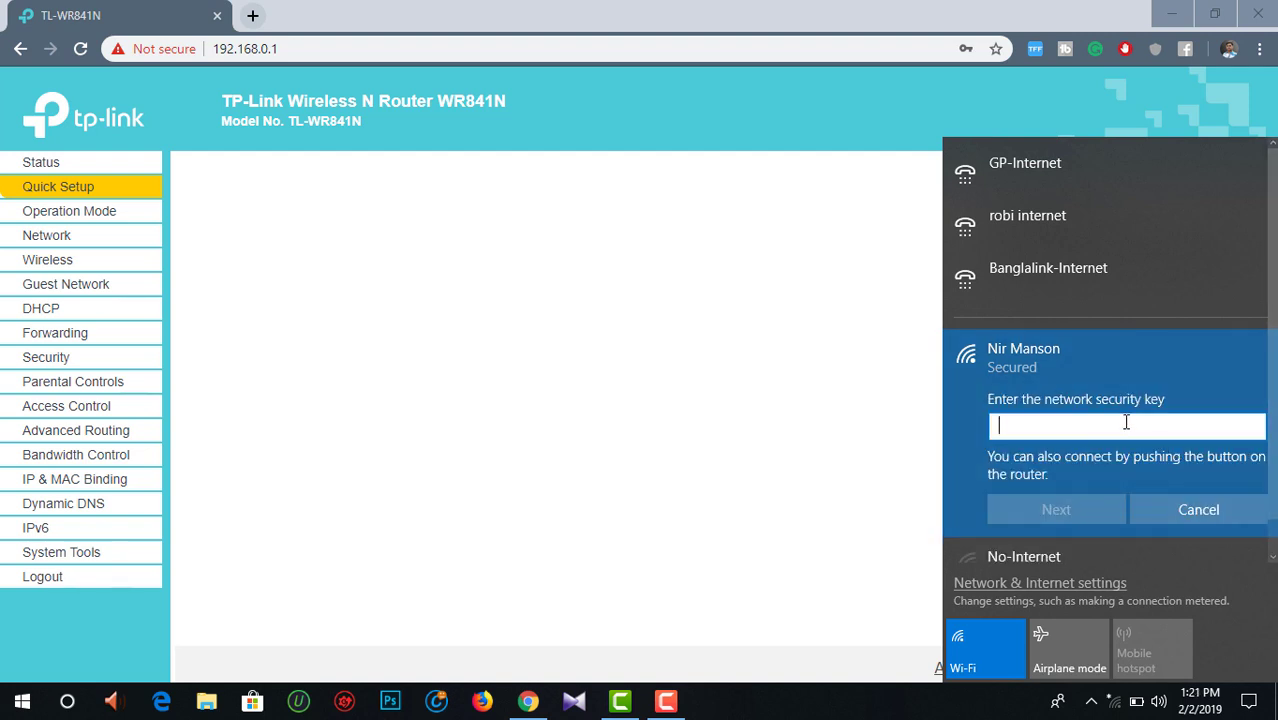
{"action": "type", "text": "********"}
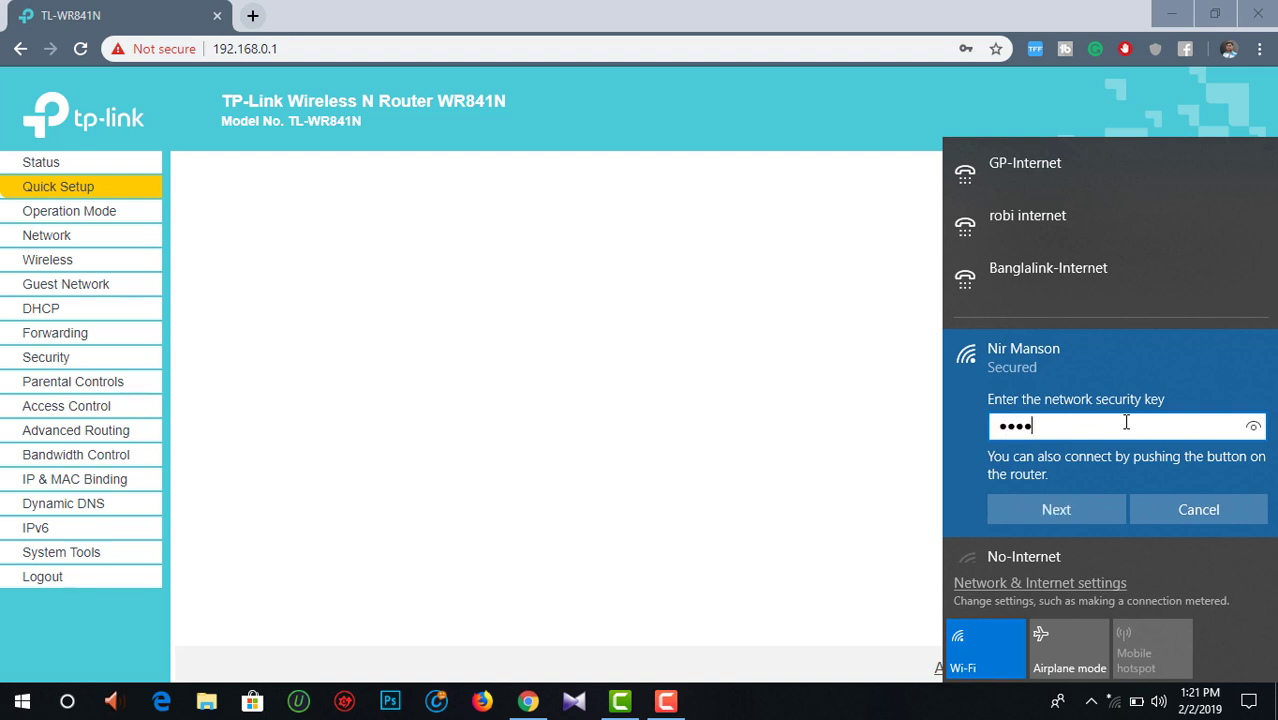
{"action": "left_click", "coordinate": [1255, 431]}
{"action": "left_click", "coordinate": [1089, 506]}
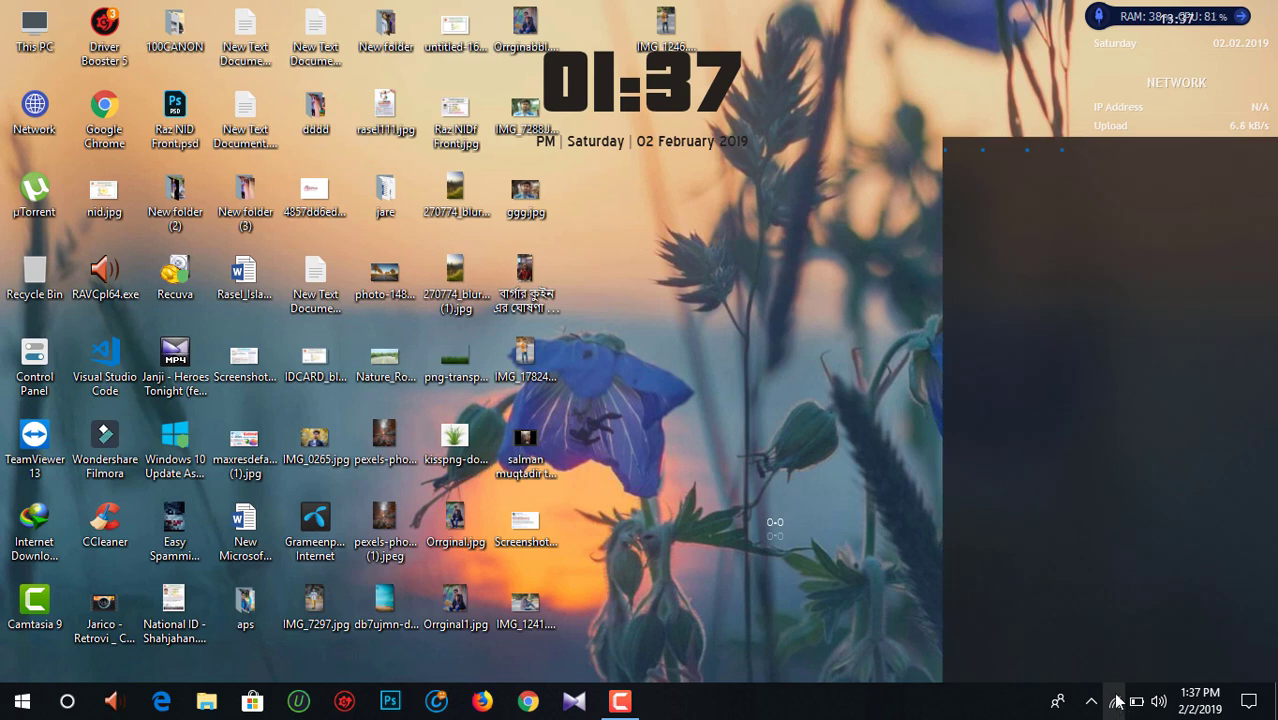
Step: Open Chrome from the taskbar and load the YouTube bookmark to test internet access
{"action": "left_click", "coordinate": [764, 440]}
{"action": "left_click", "coordinate": [528, 700]}
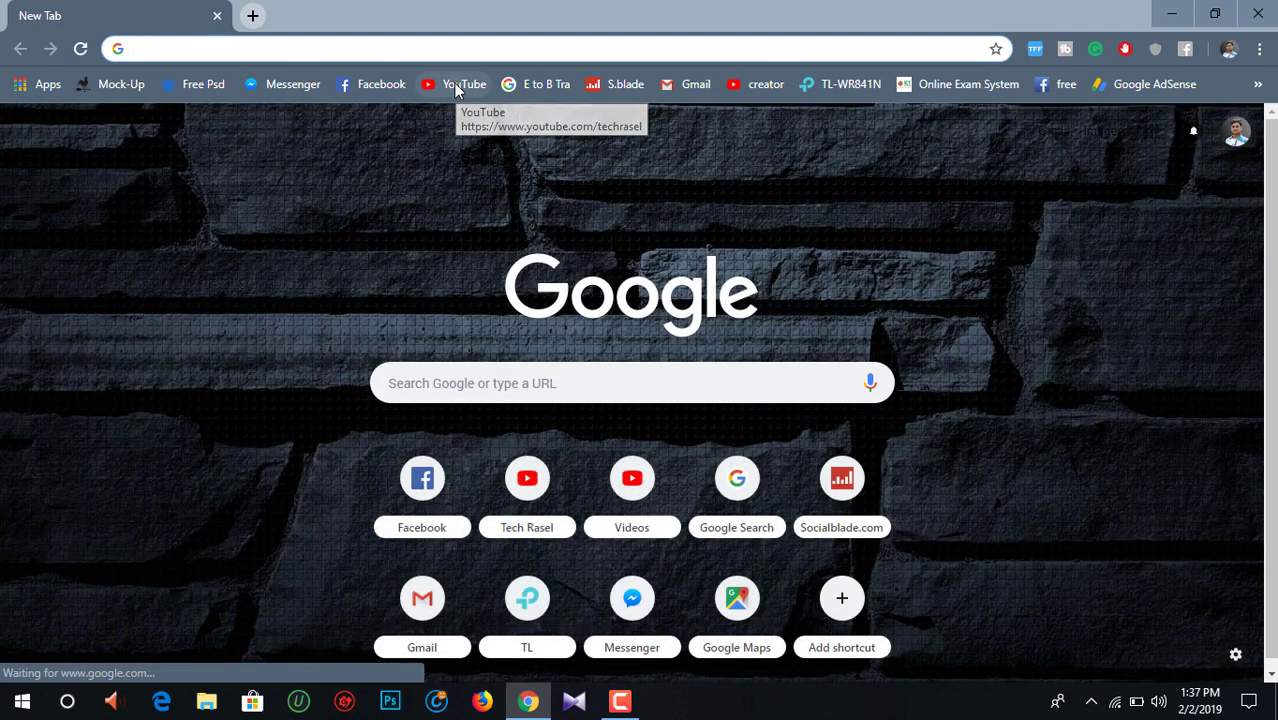
{"action": "left_click", "coordinate": [455, 88]}
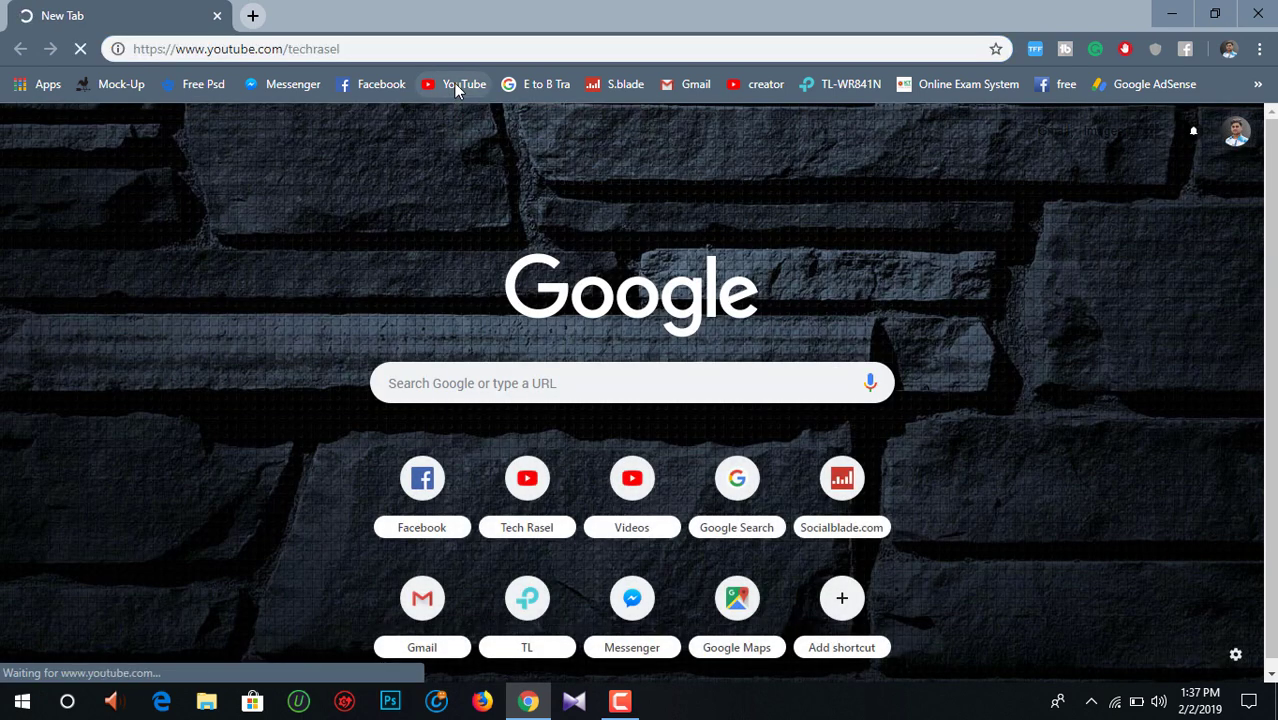